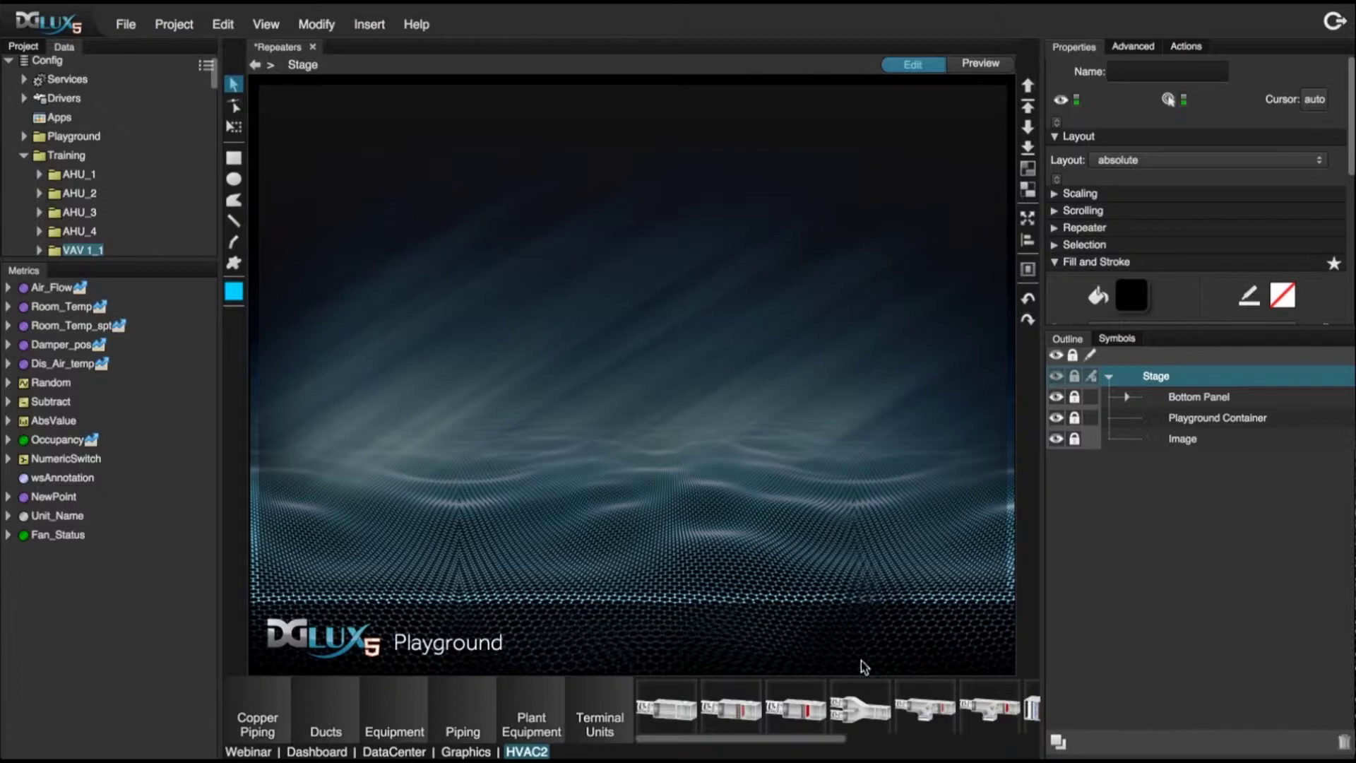
- Drag a VAV Electric Reheat unit from the Terminal Units palette onto the stage and shift it left
drag(747, 707, 523, 369)
drag(811, 495, 720, 514)
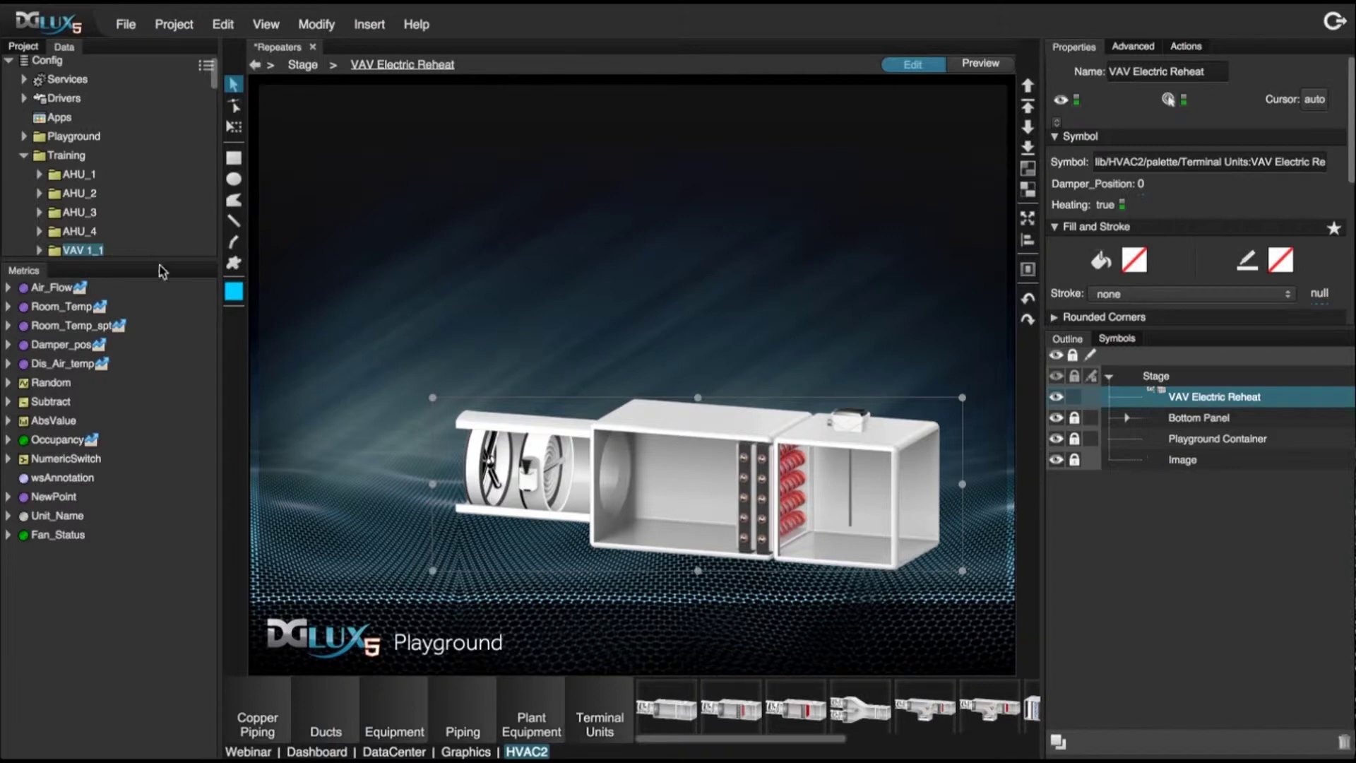
- Insert a Text label above the VAV unit and place a duplicate to its right
right_click(449, 290)
mouse_move(523, 314)
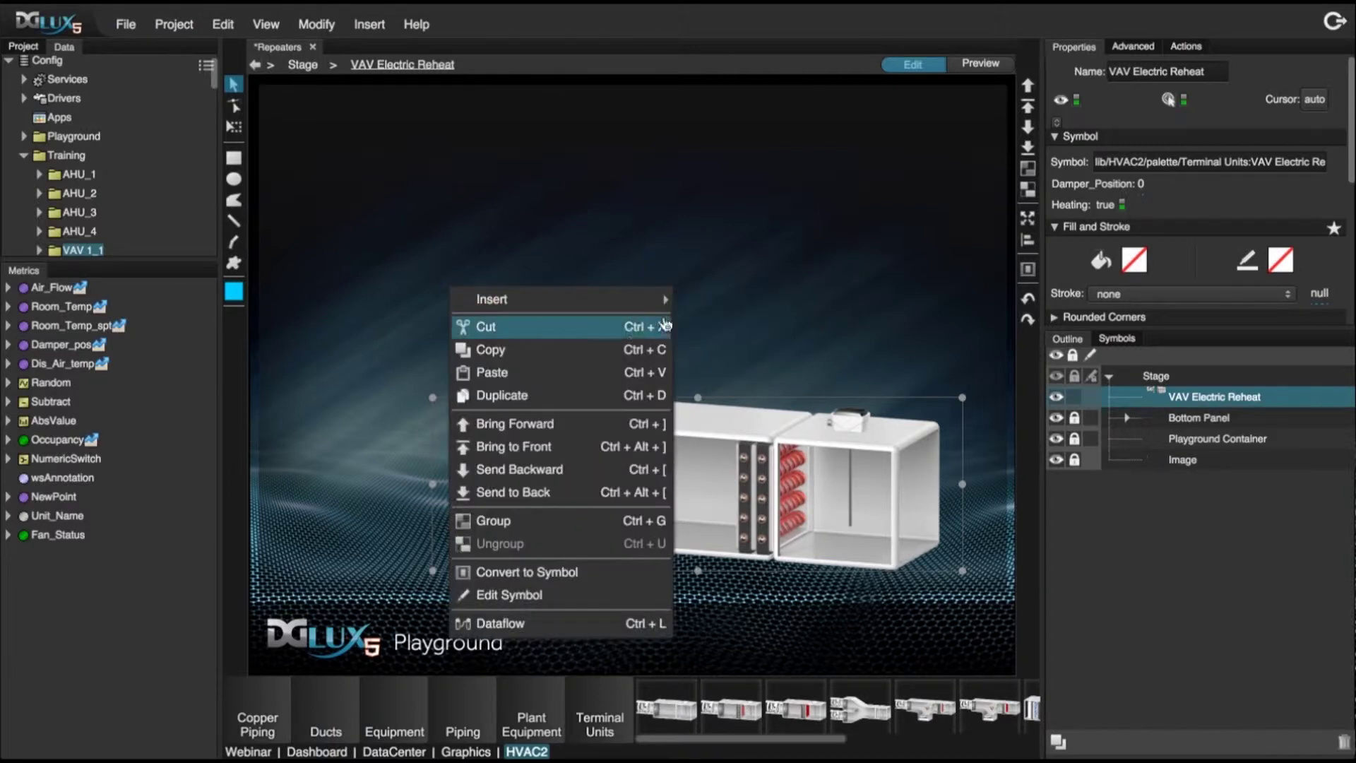
mouse_move(749, 302)
click(806, 315)
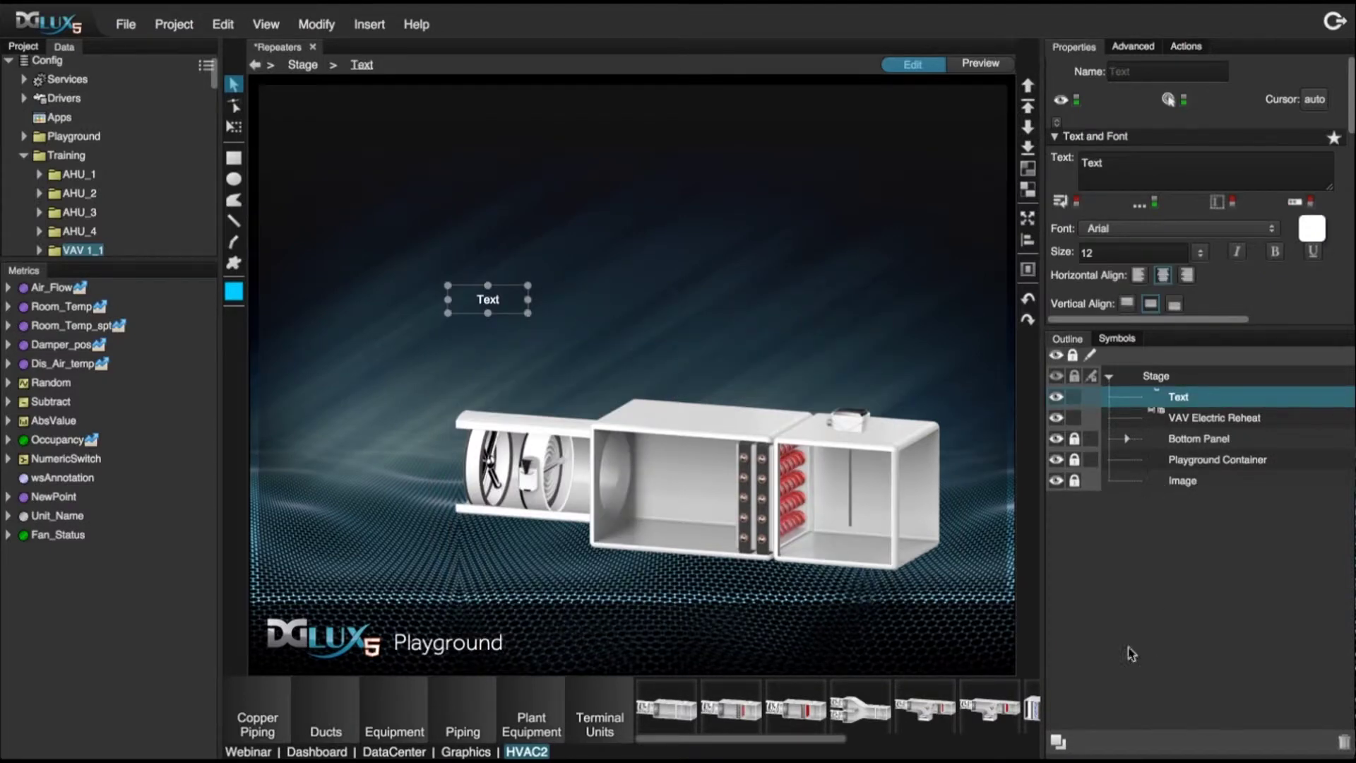
key(ctrl+d)
drag(505, 304, 592, 305)
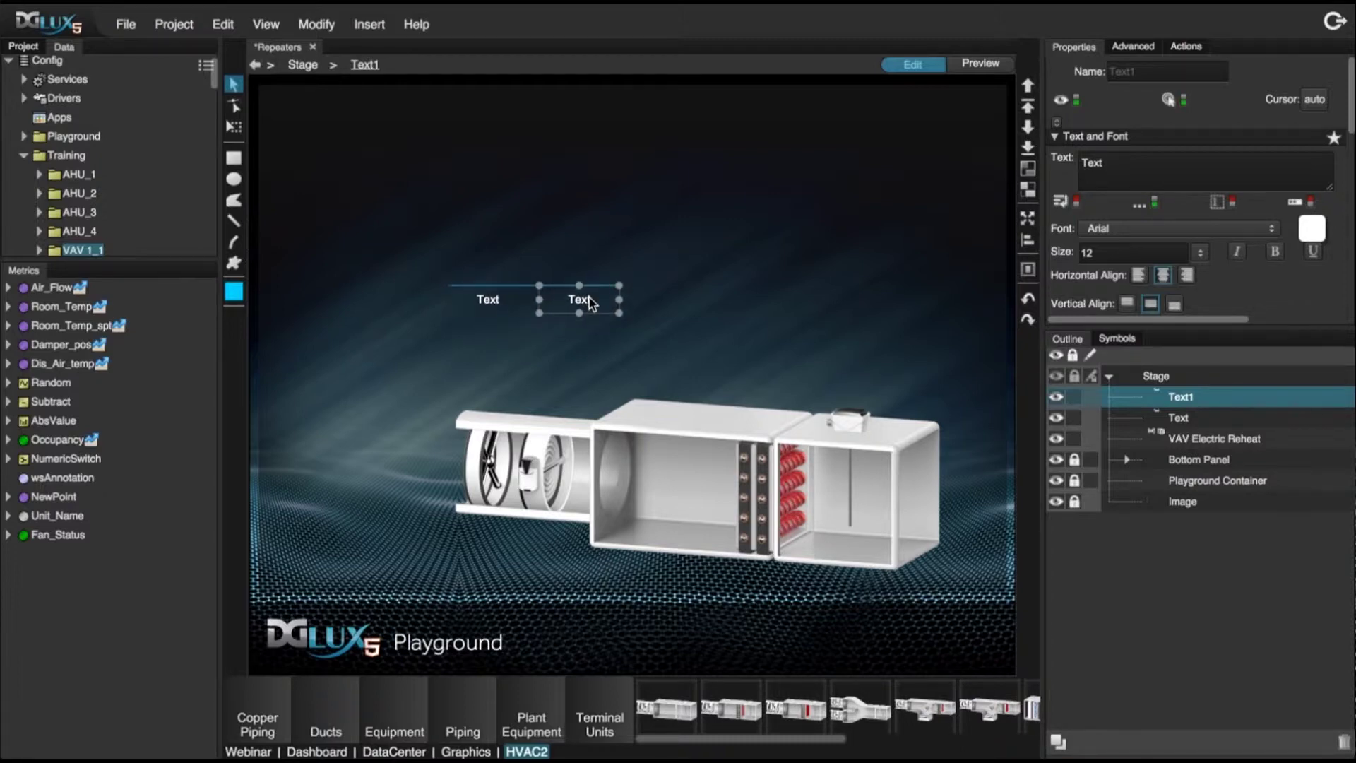
- Bind the left label to Unit_Name and the right one to Room_Temp, formatted as 72.2 °F
click(487, 299)
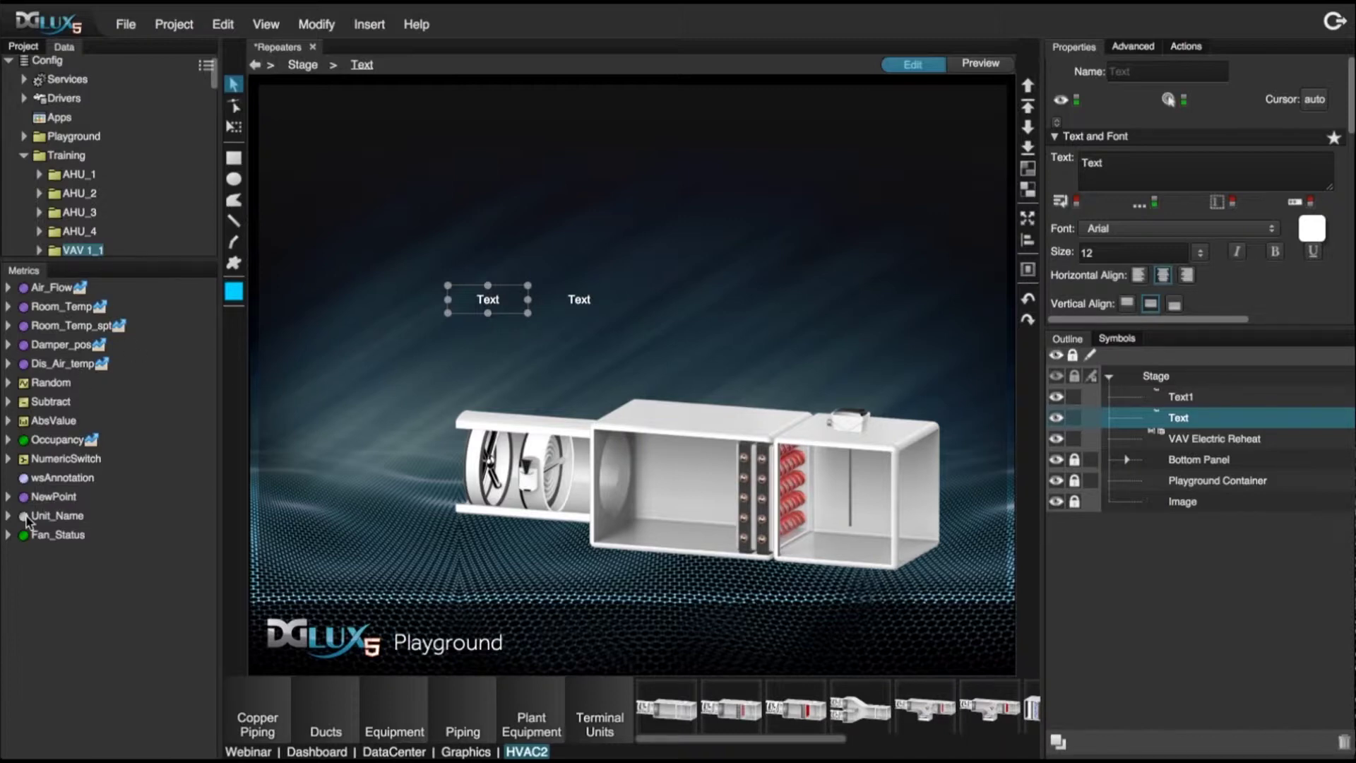
drag(26, 519, 497, 304)
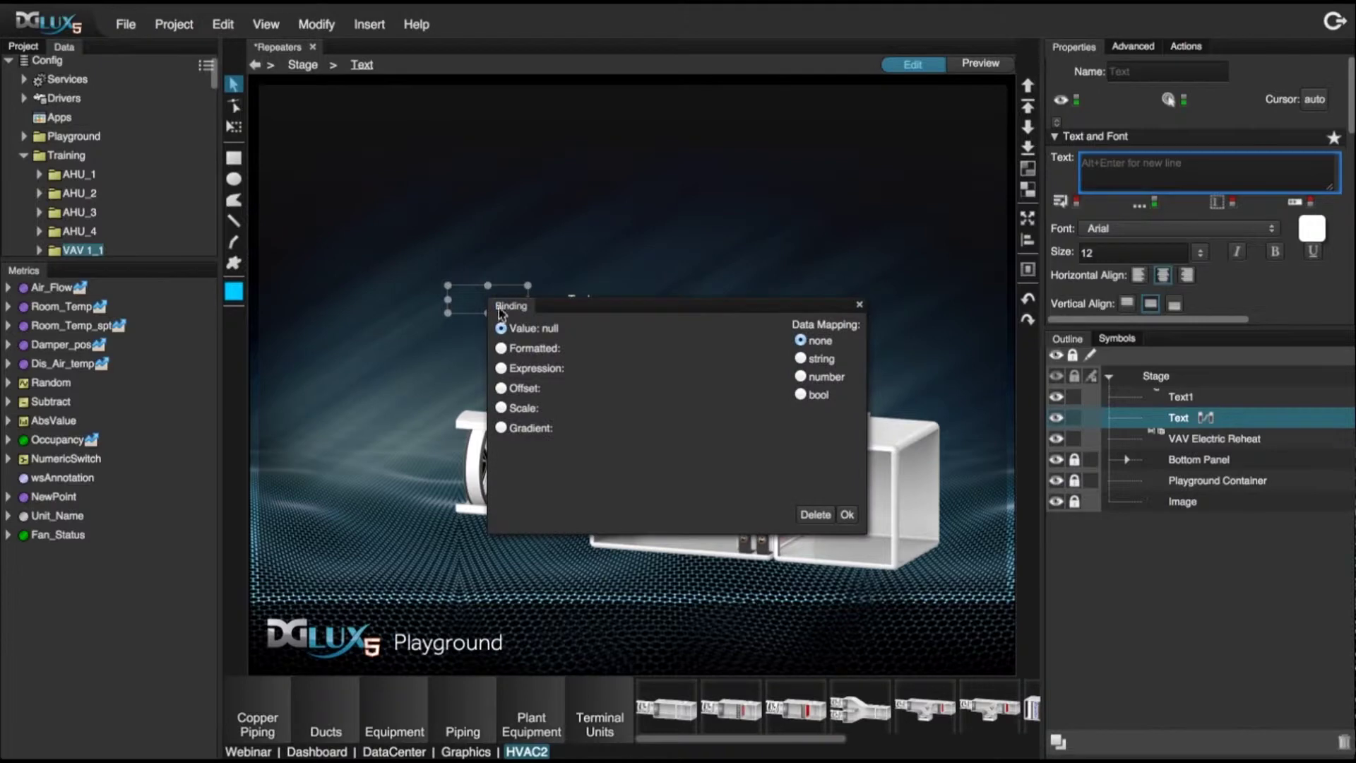
click(847, 515)
click(1177, 400)
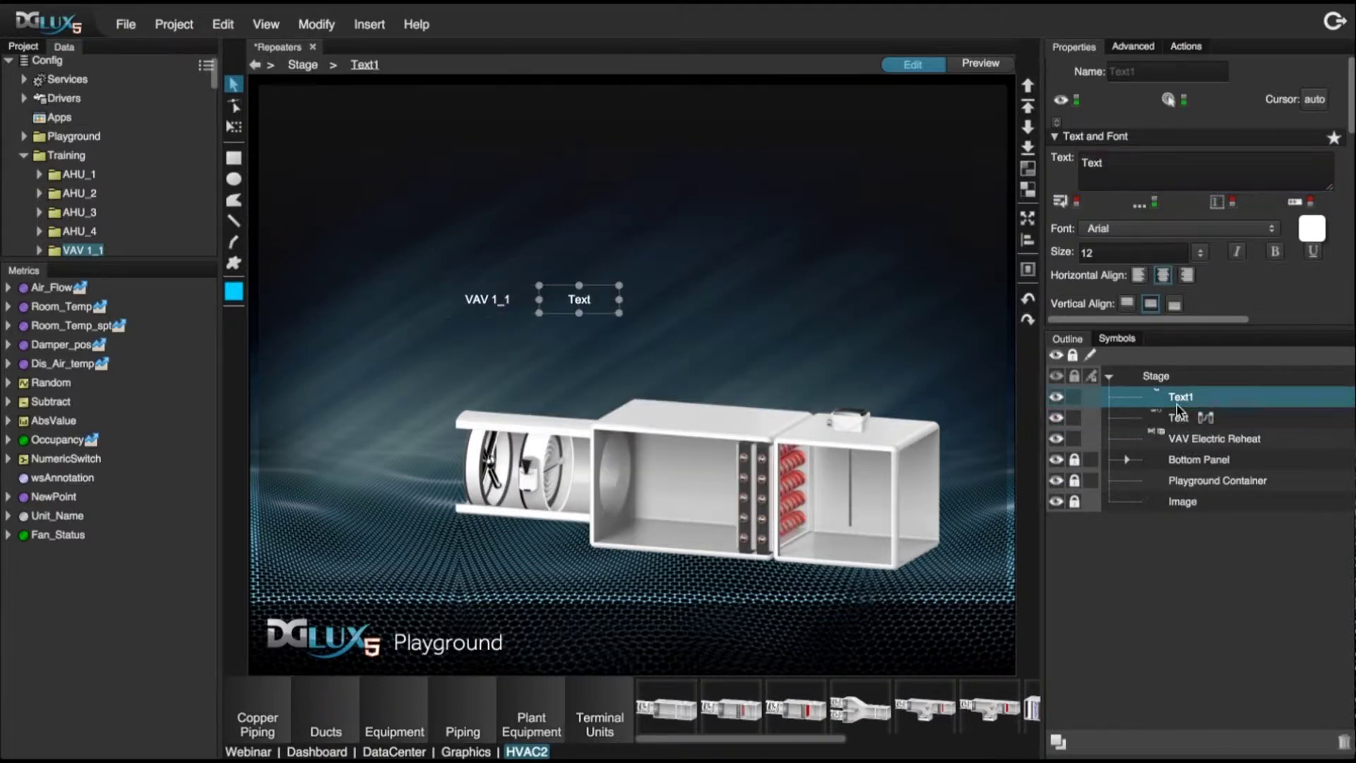
drag(95, 307, 606, 304)
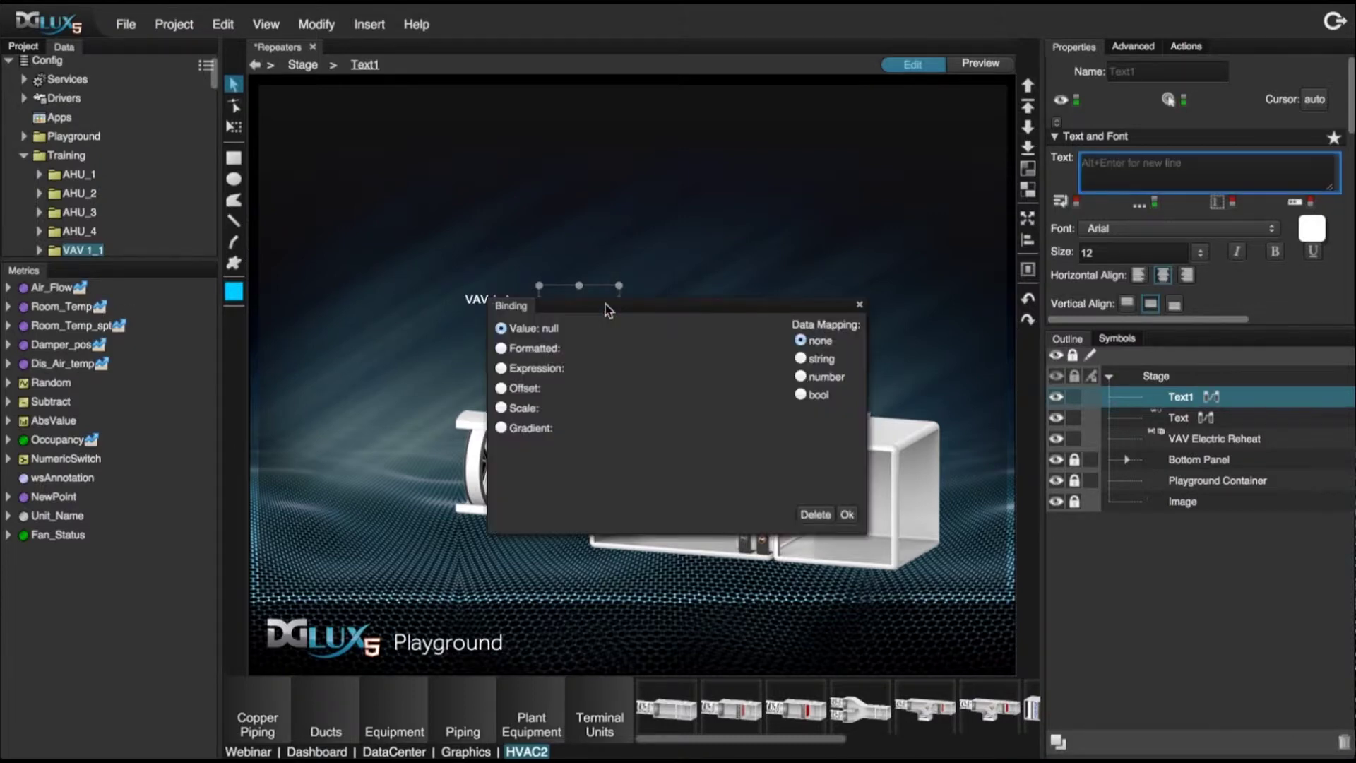
click(502, 349)
click(847, 515)
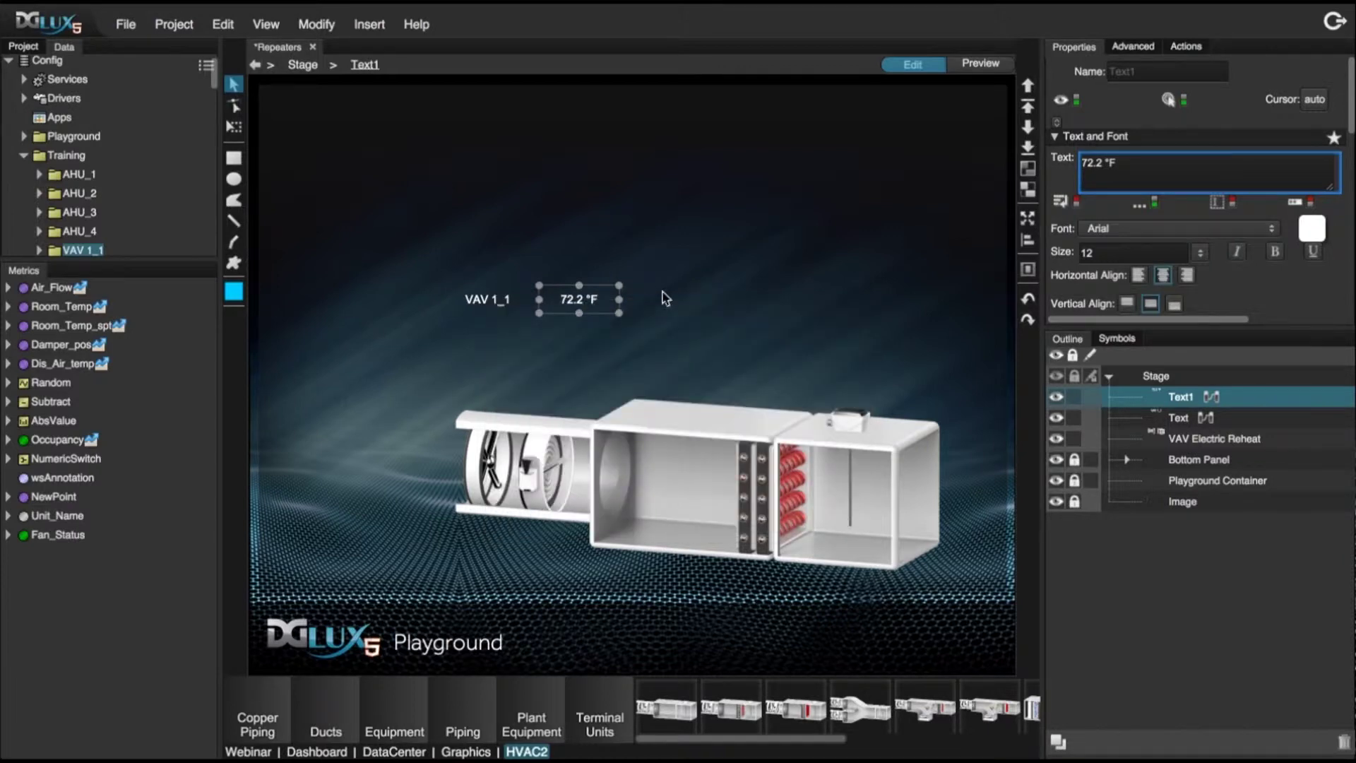
click(710, 442)
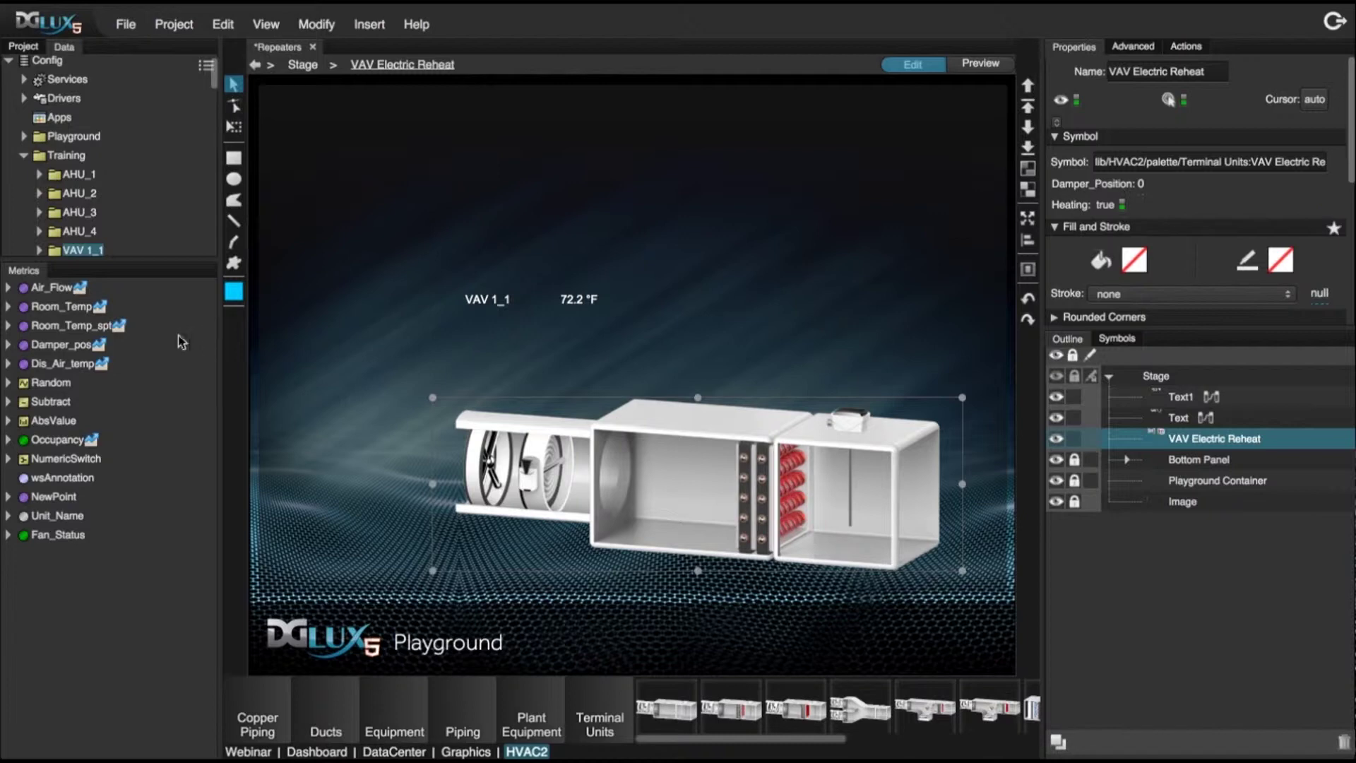
- Bind Damper_Position to Damper_pos (25.00) and Heating to a live point (false), then select everything
drag(100, 345, 1145, 185)
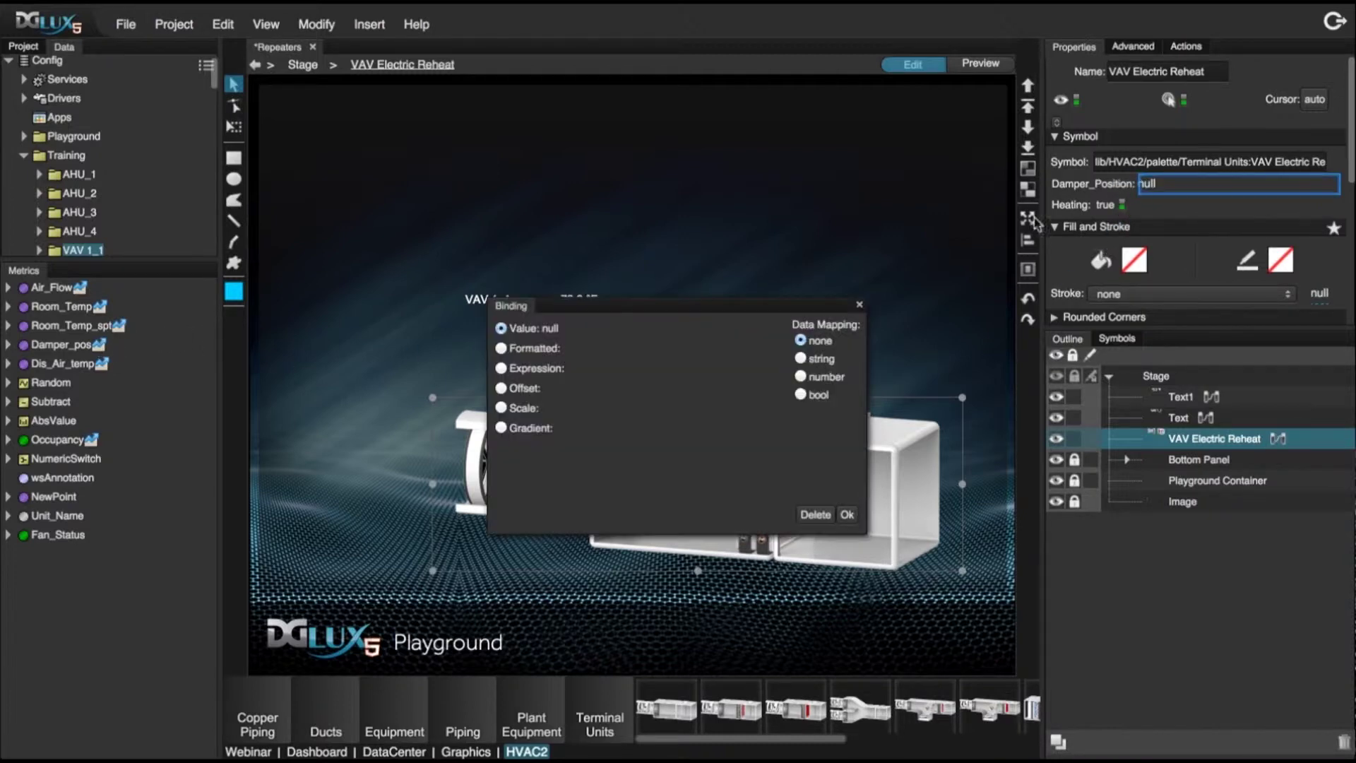
click(846, 515)
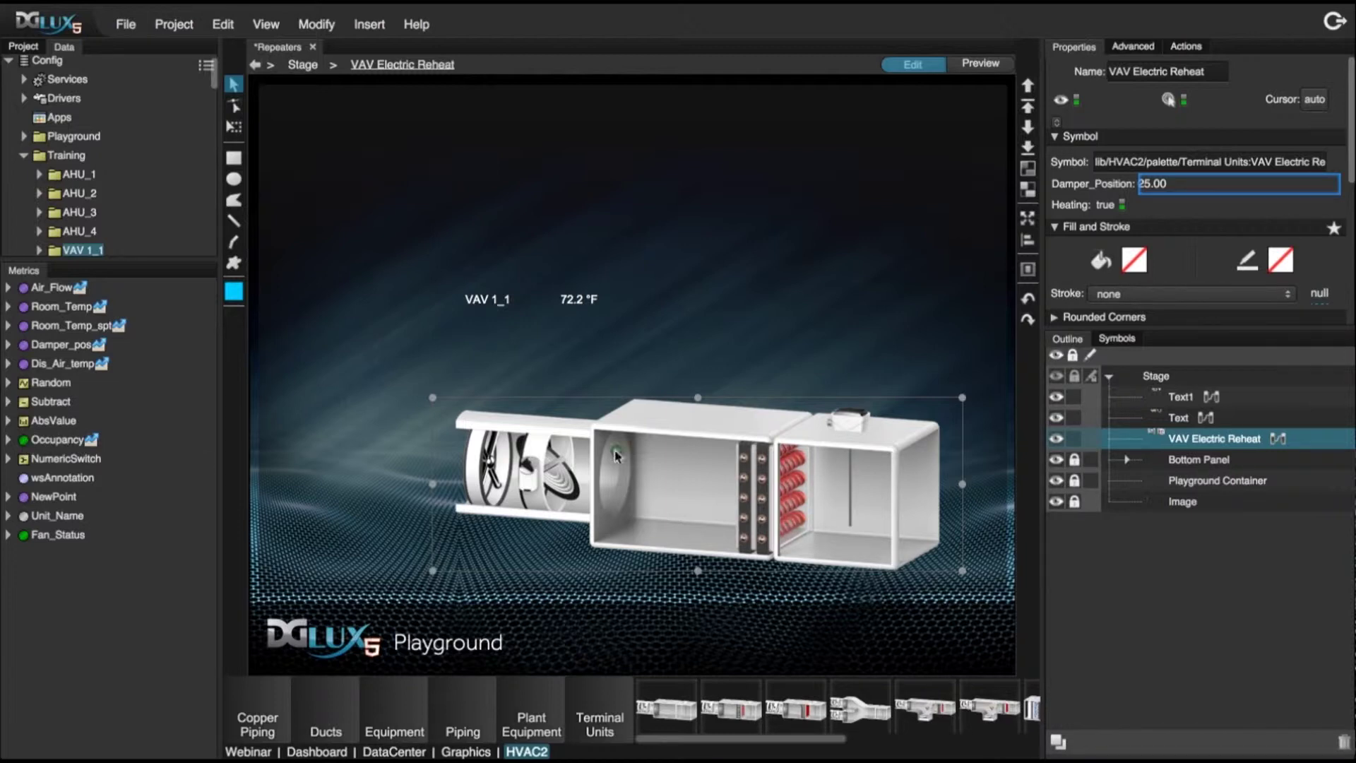
click(1100, 205)
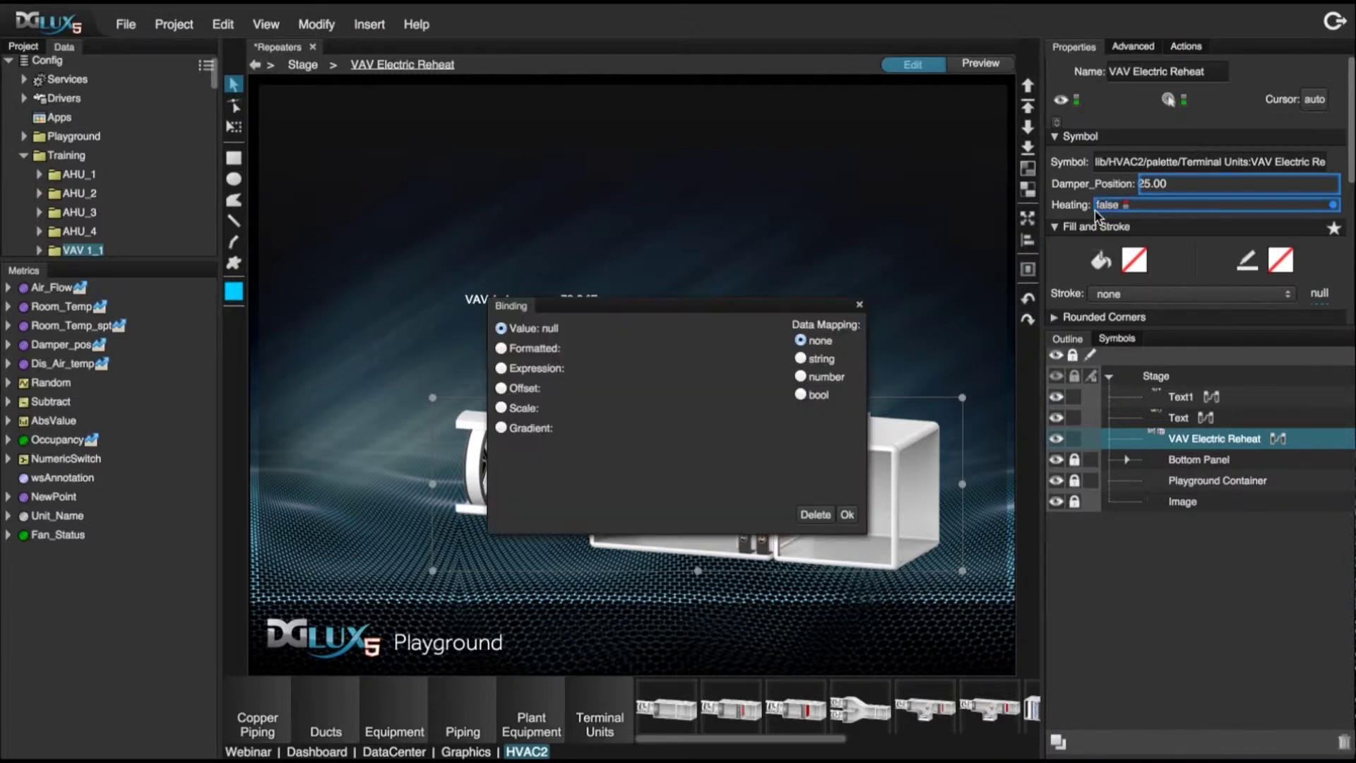
click(847, 515)
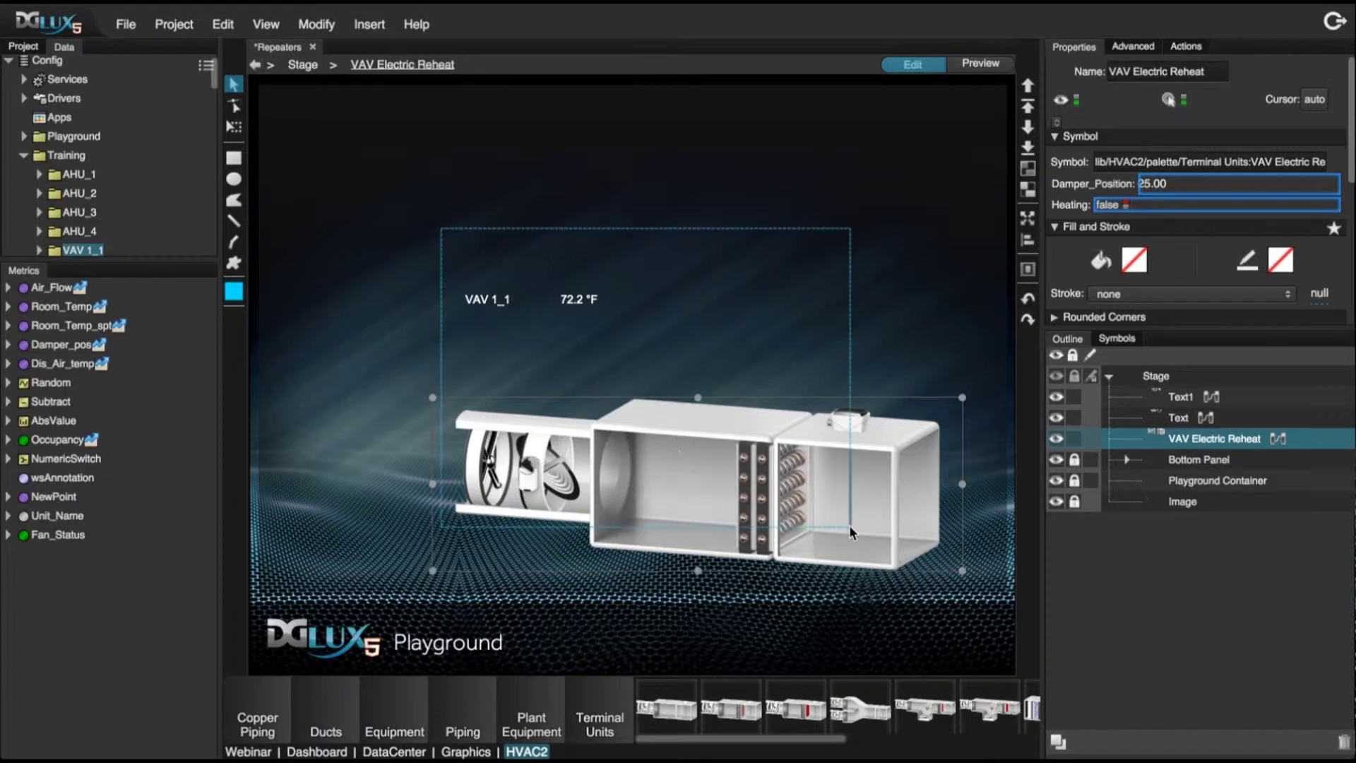
key(ctrl+a)
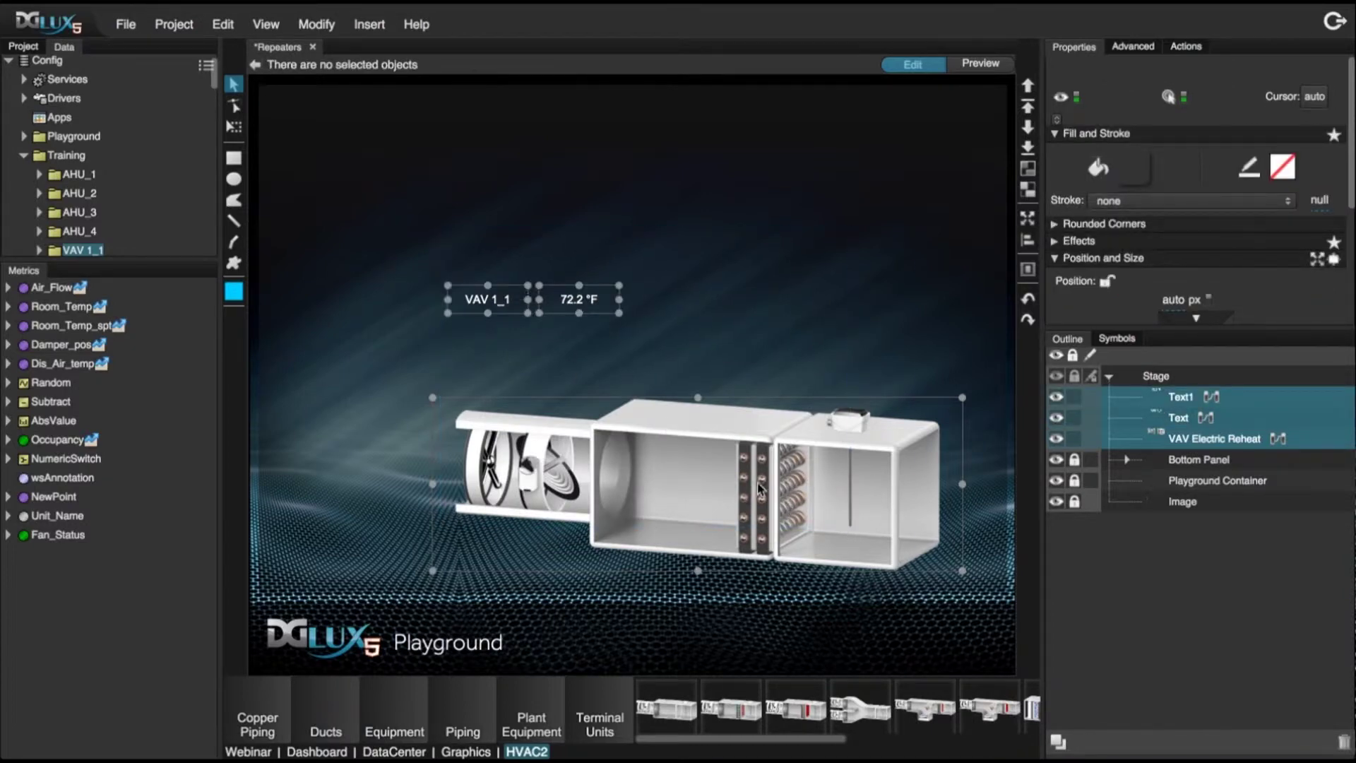
- Group the selected labels and VAV unit, then open that group's Dataflow editor
right_click(586, 450)
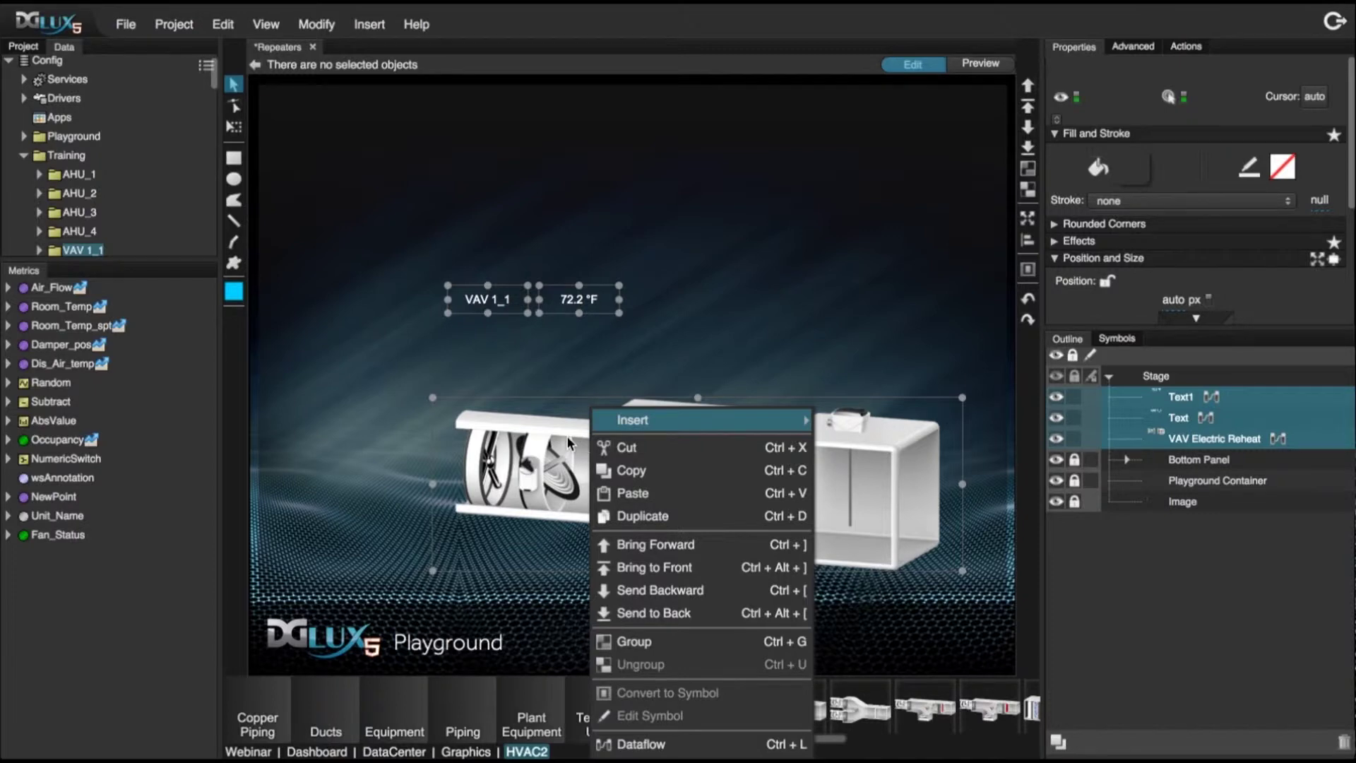
click(673, 646)
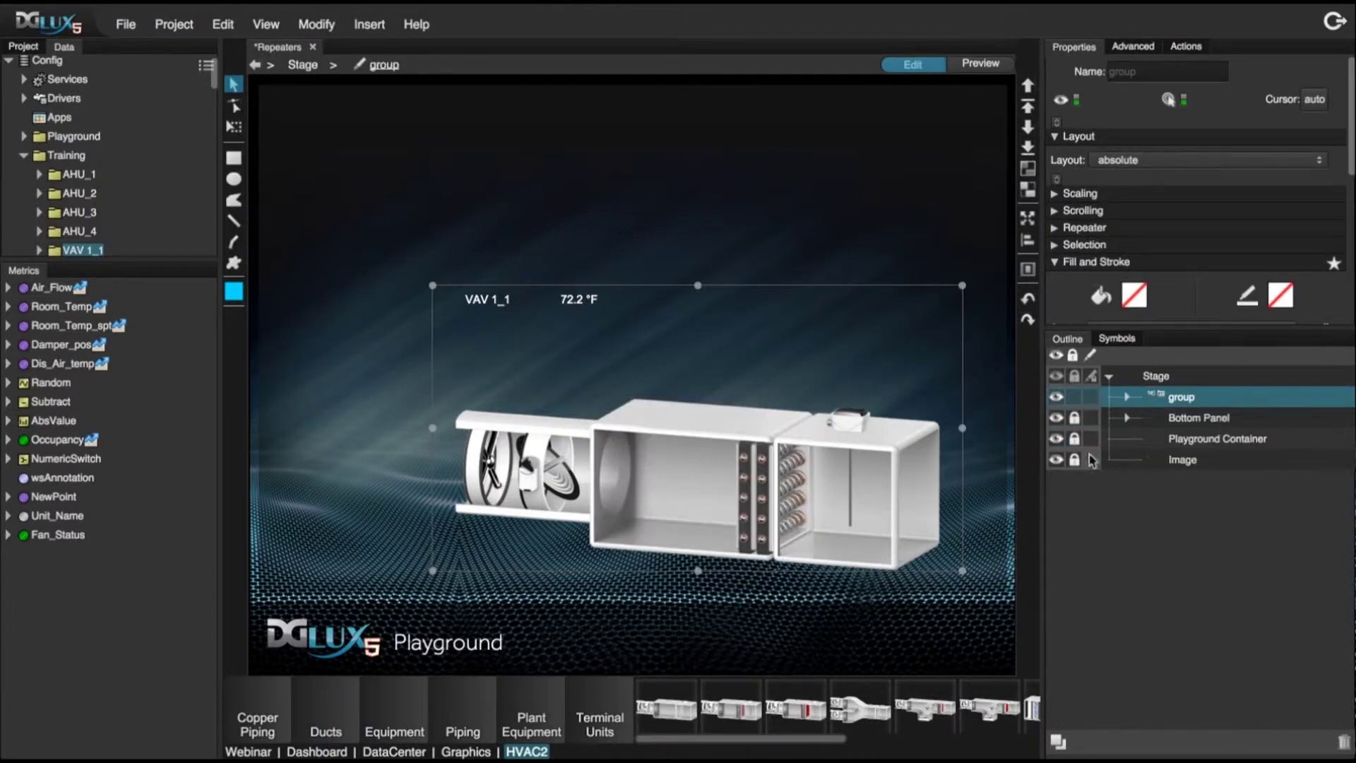
right_click(705, 408)
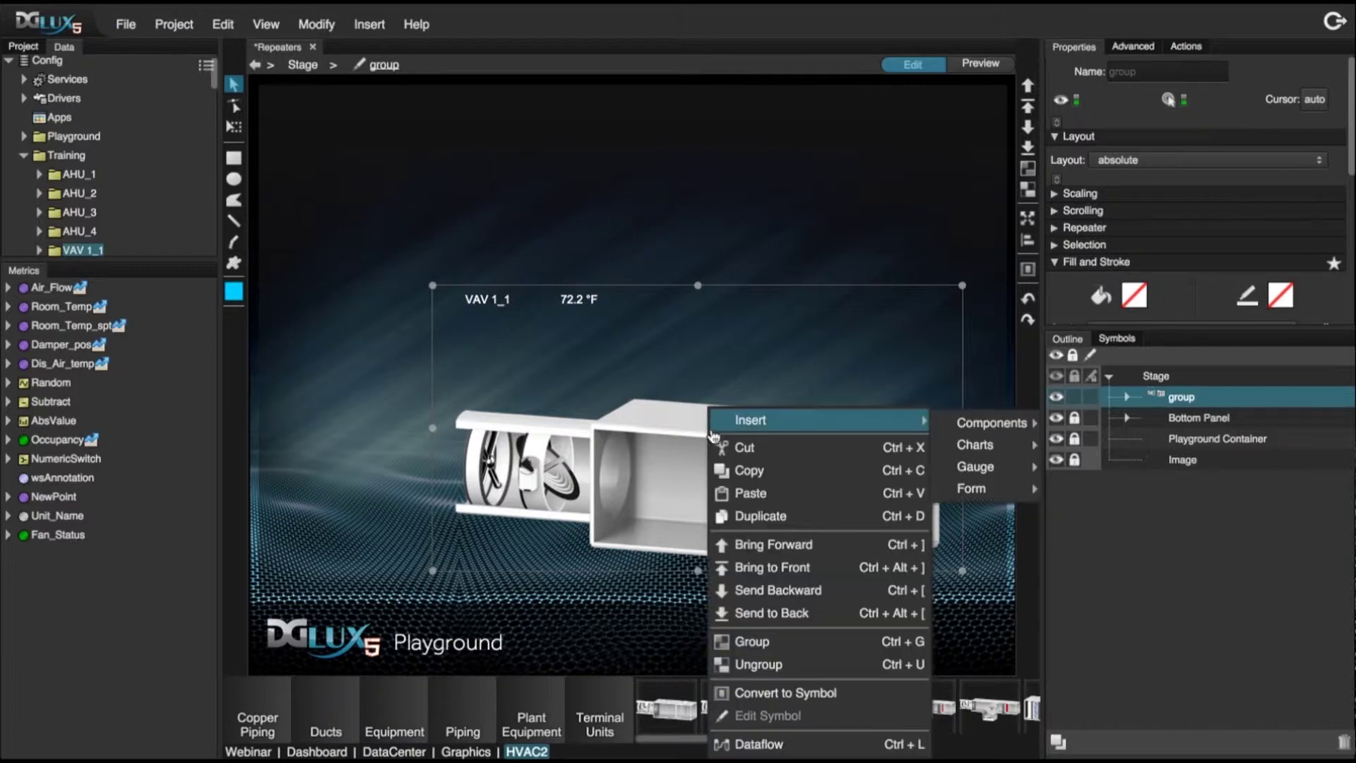
click(782, 746)
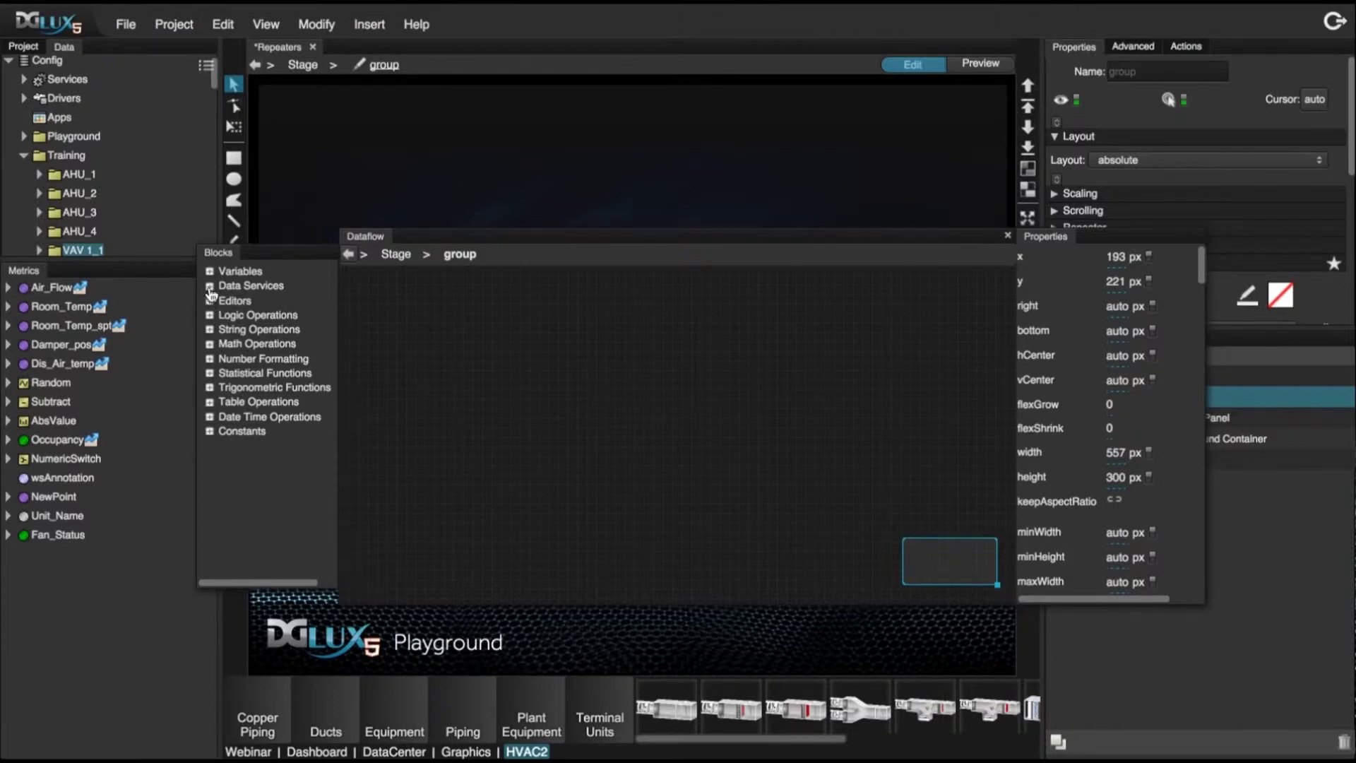
- Add a Data Services Relativize block pointing at slot:/Training/VAV$201_1 and list its bindings
click(210, 287)
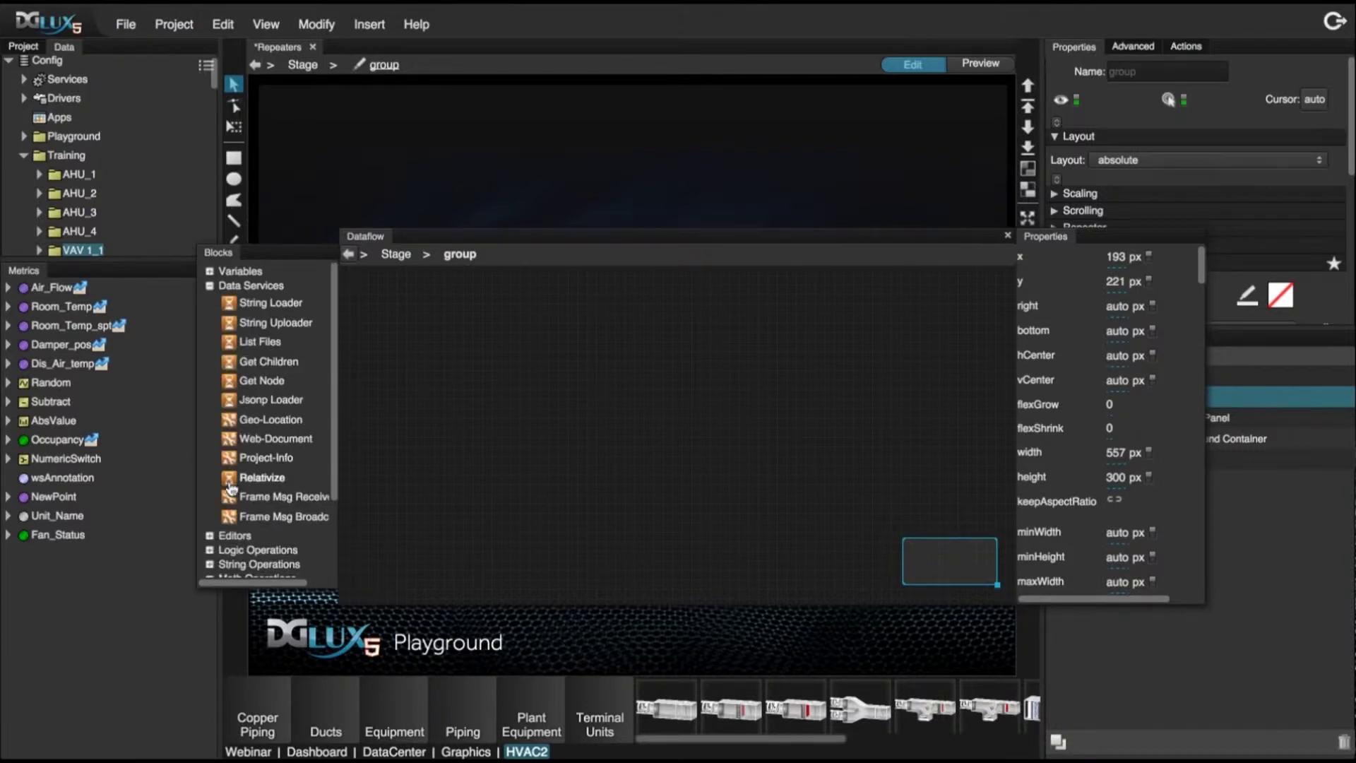
drag(230, 486, 493, 366)
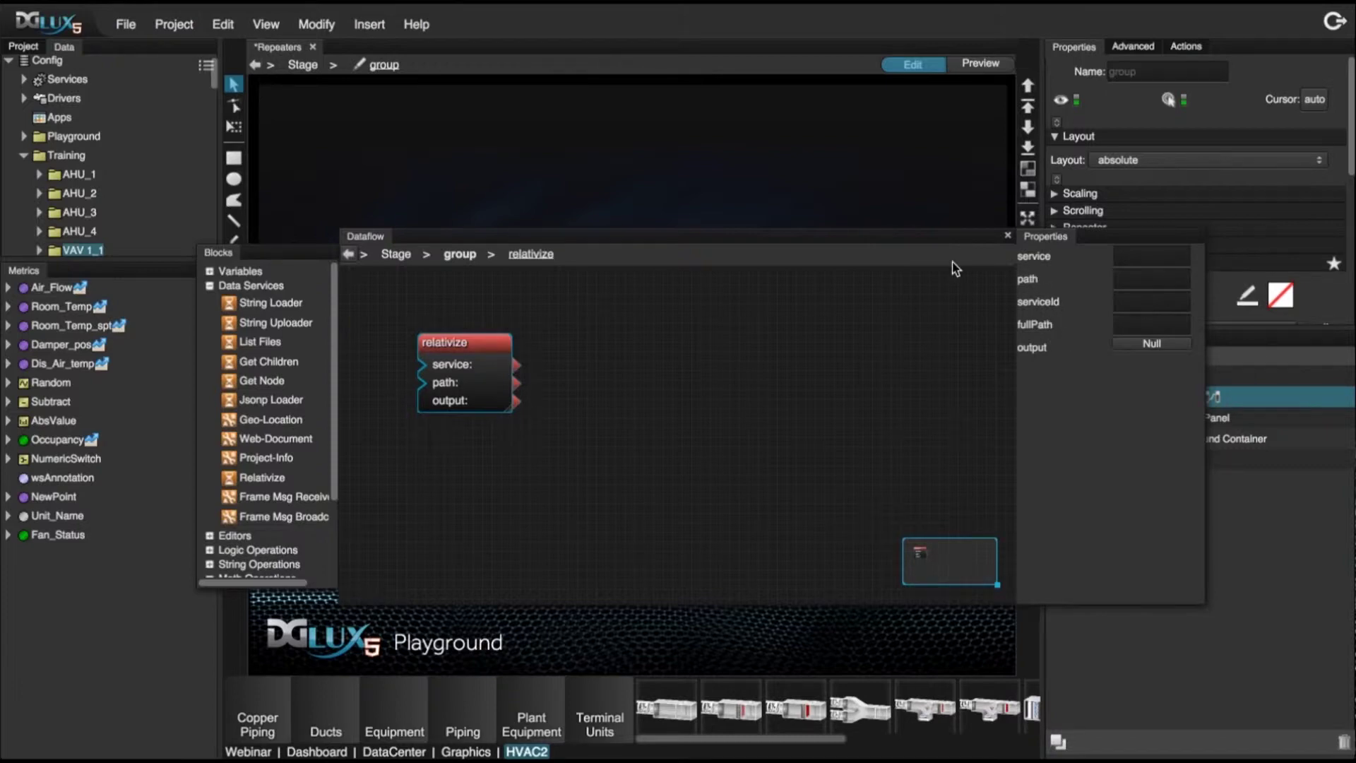
drag(56, 255, 1122, 282)
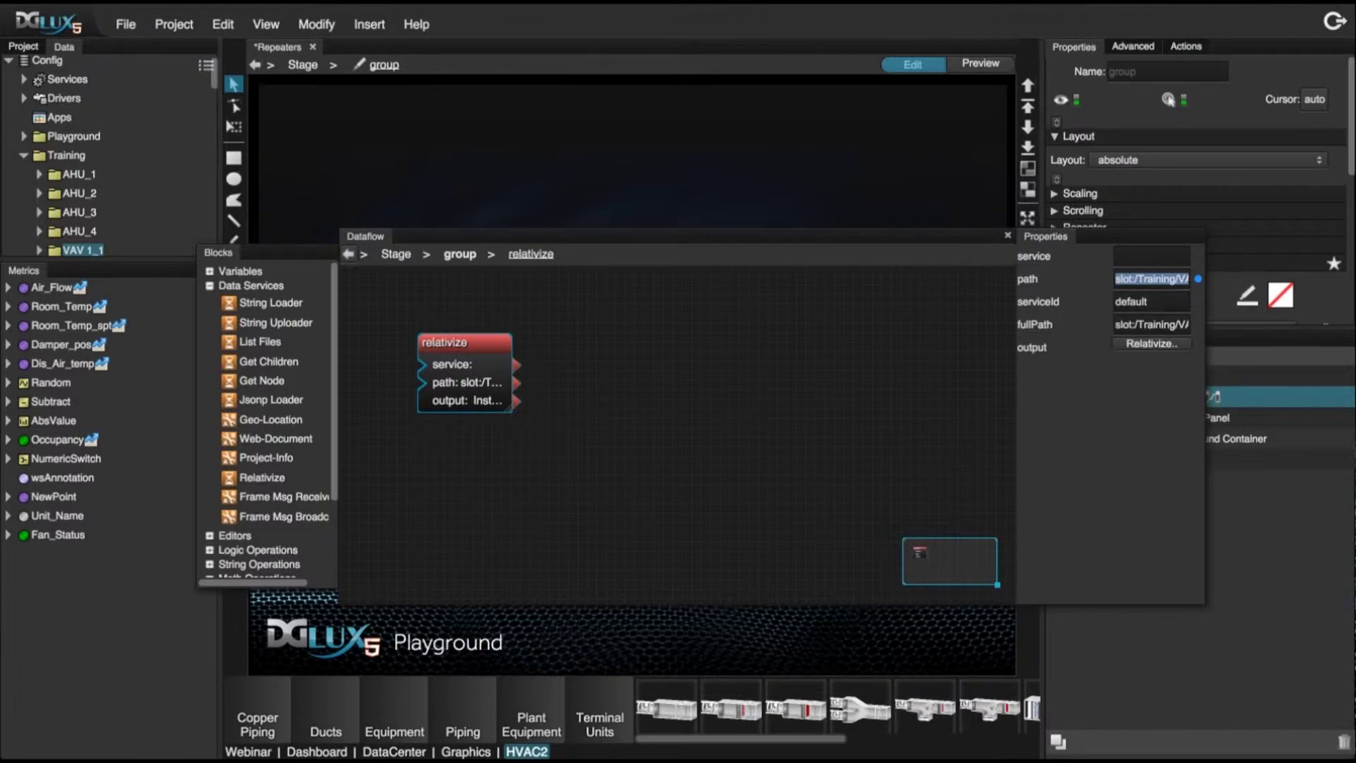
click(1137, 344)
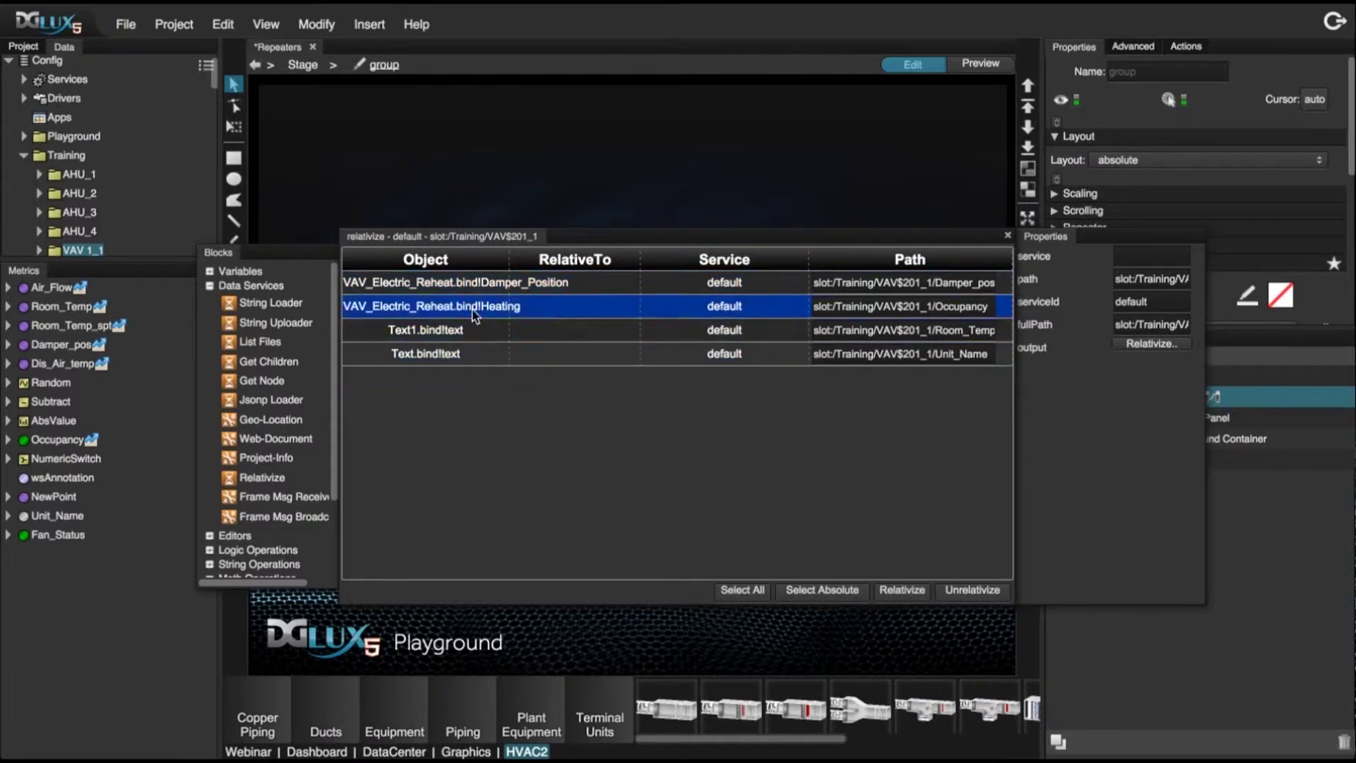
- Relativize all four bindings: Damper_pos, Occupancy, Room_Temp and Unit_Name. Then close the list
click(754, 591)
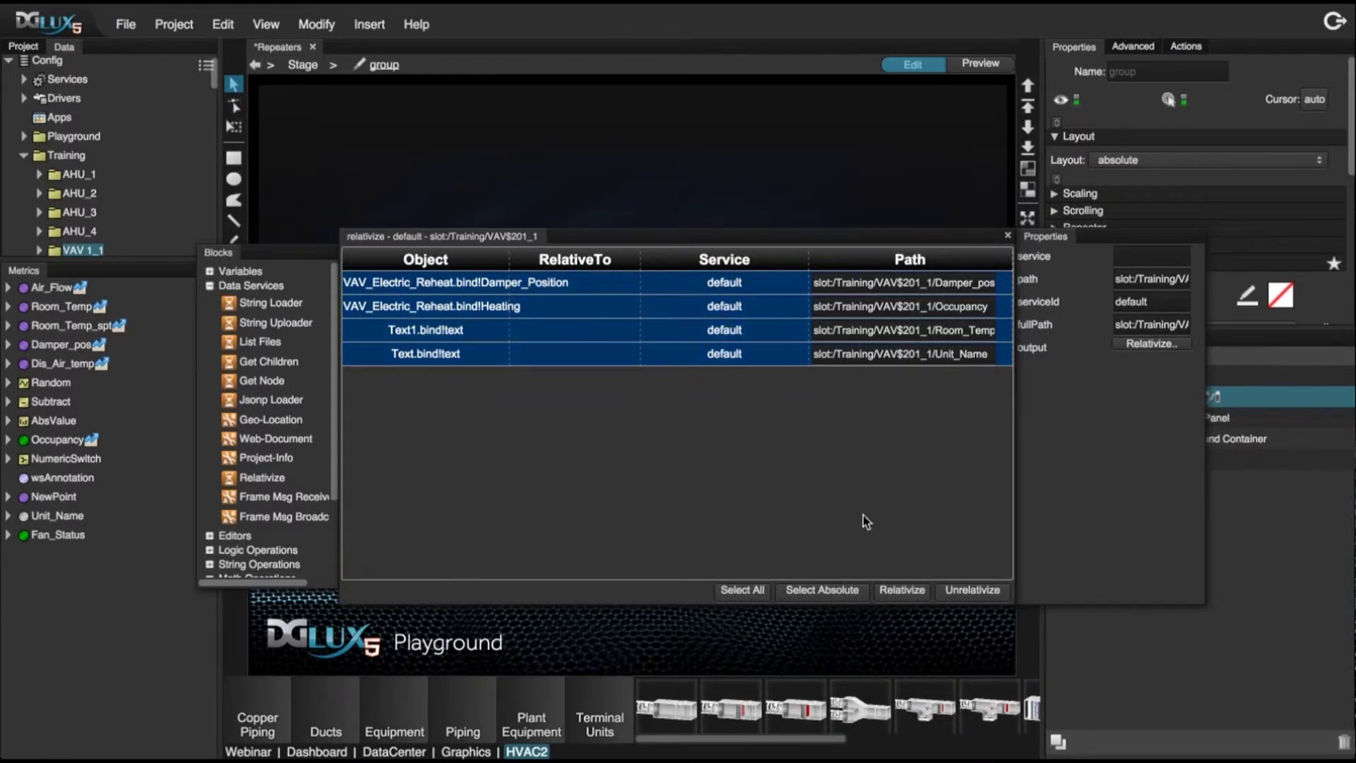
click(903, 594)
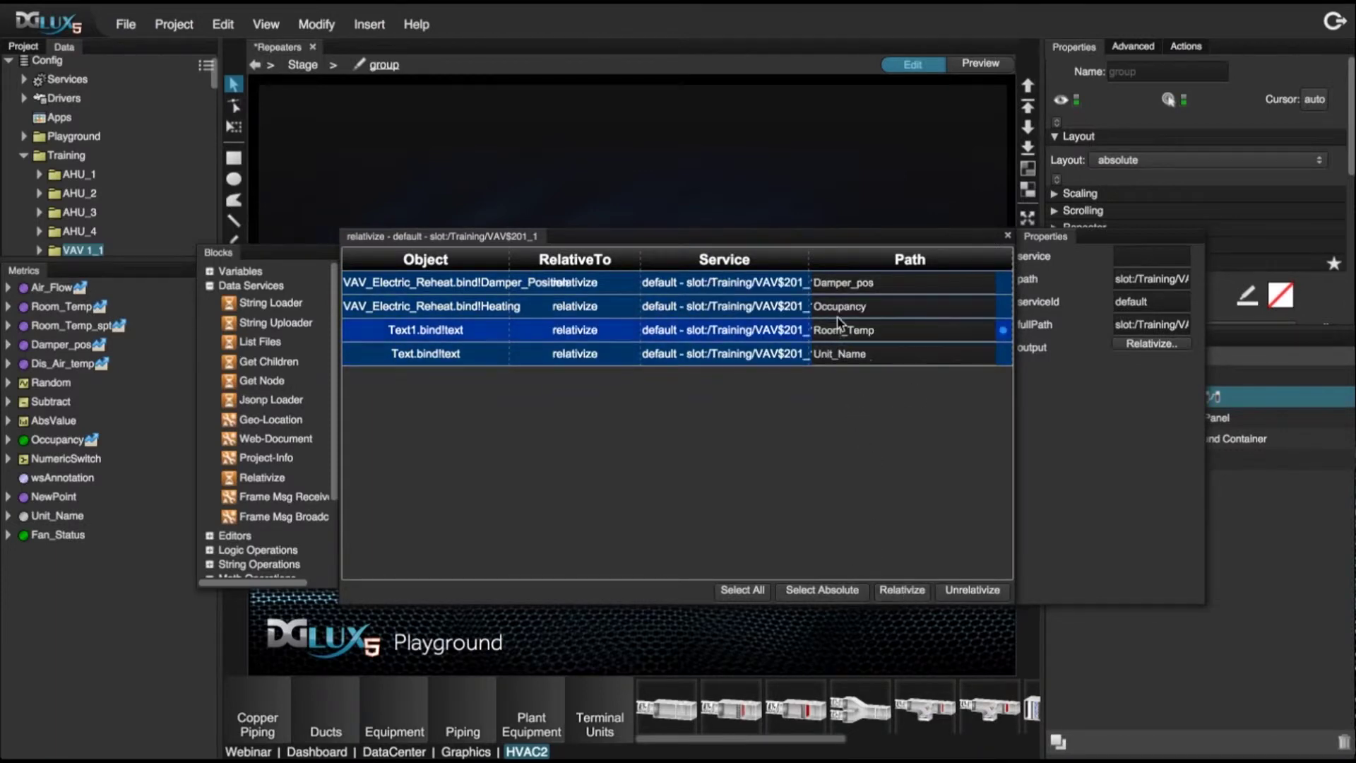
click(1008, 236)
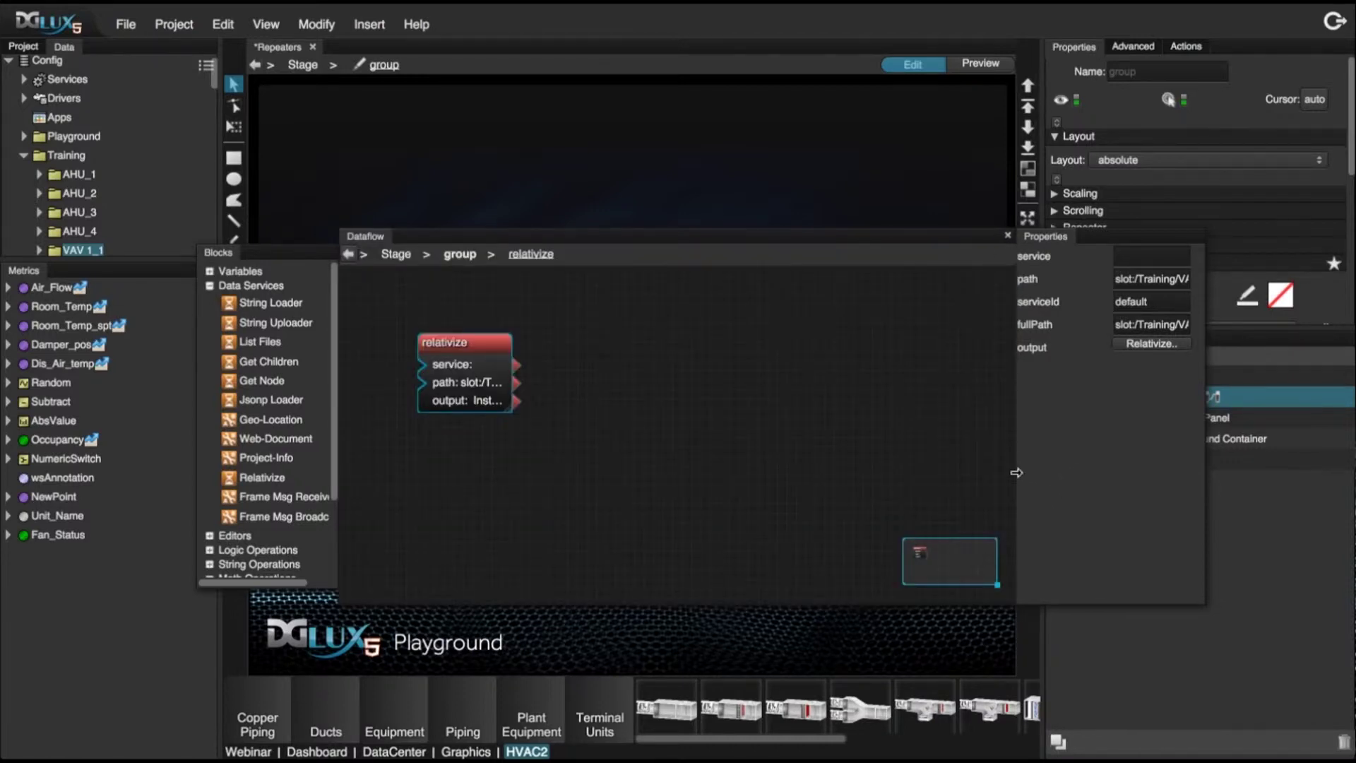
- Resize and move the Dataflow window to see the stage, then close it
drag(1011, 475, 751, 487)
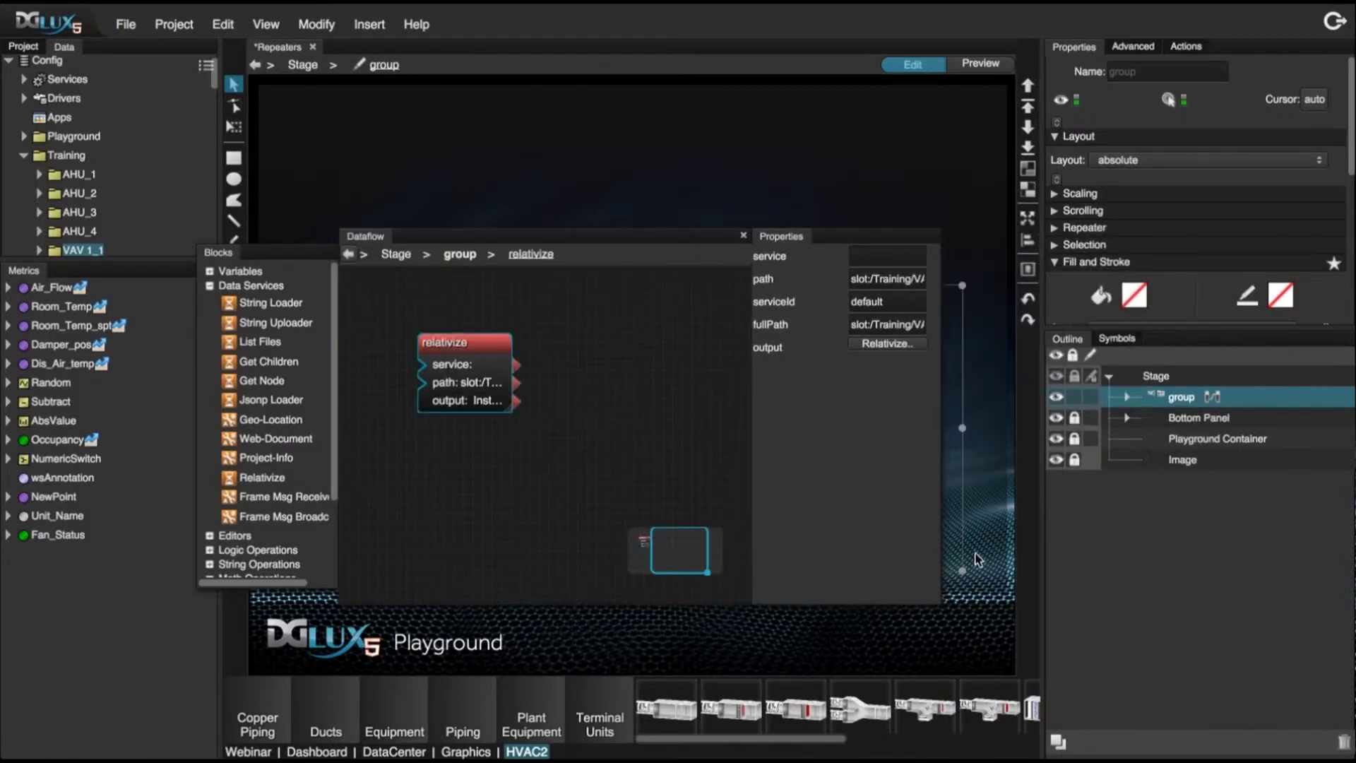
drag(940, 517, 1158, 517)
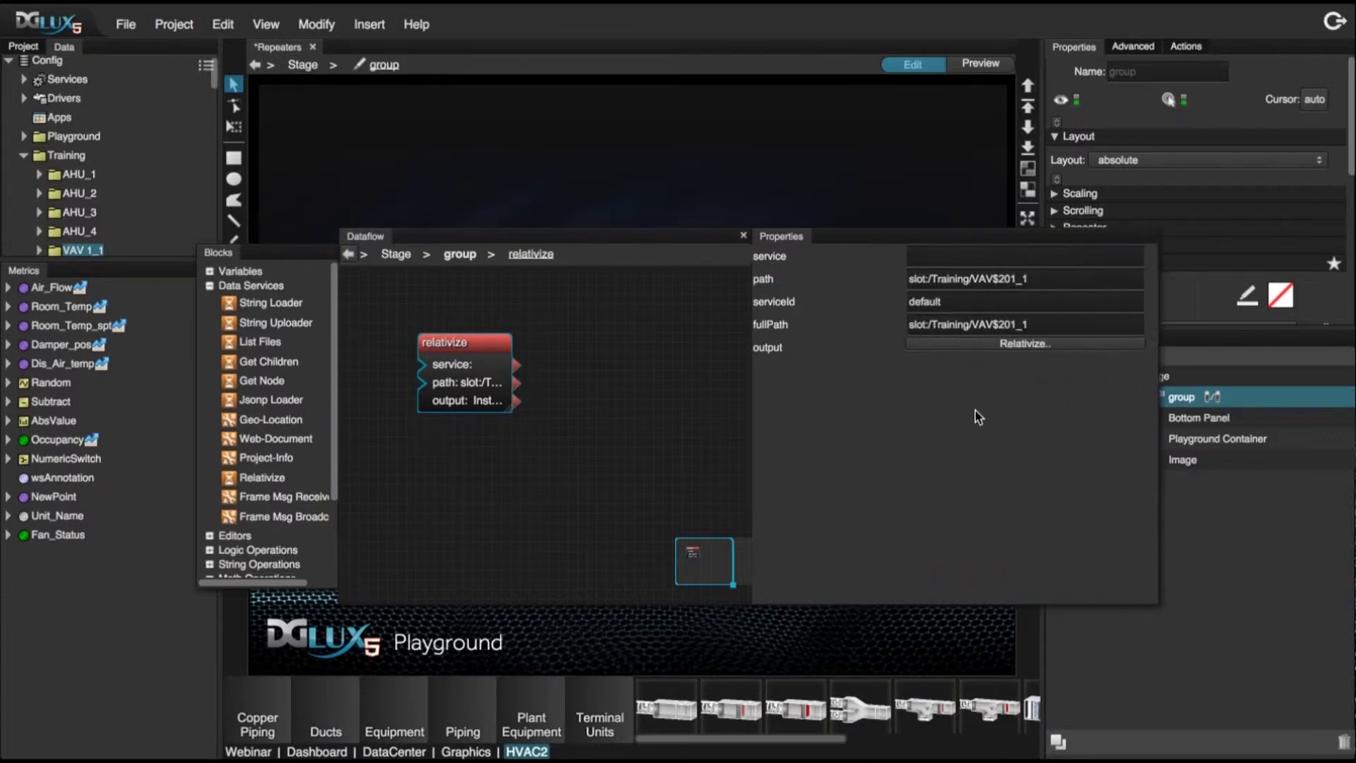
drag(786, 240, 522, 413)
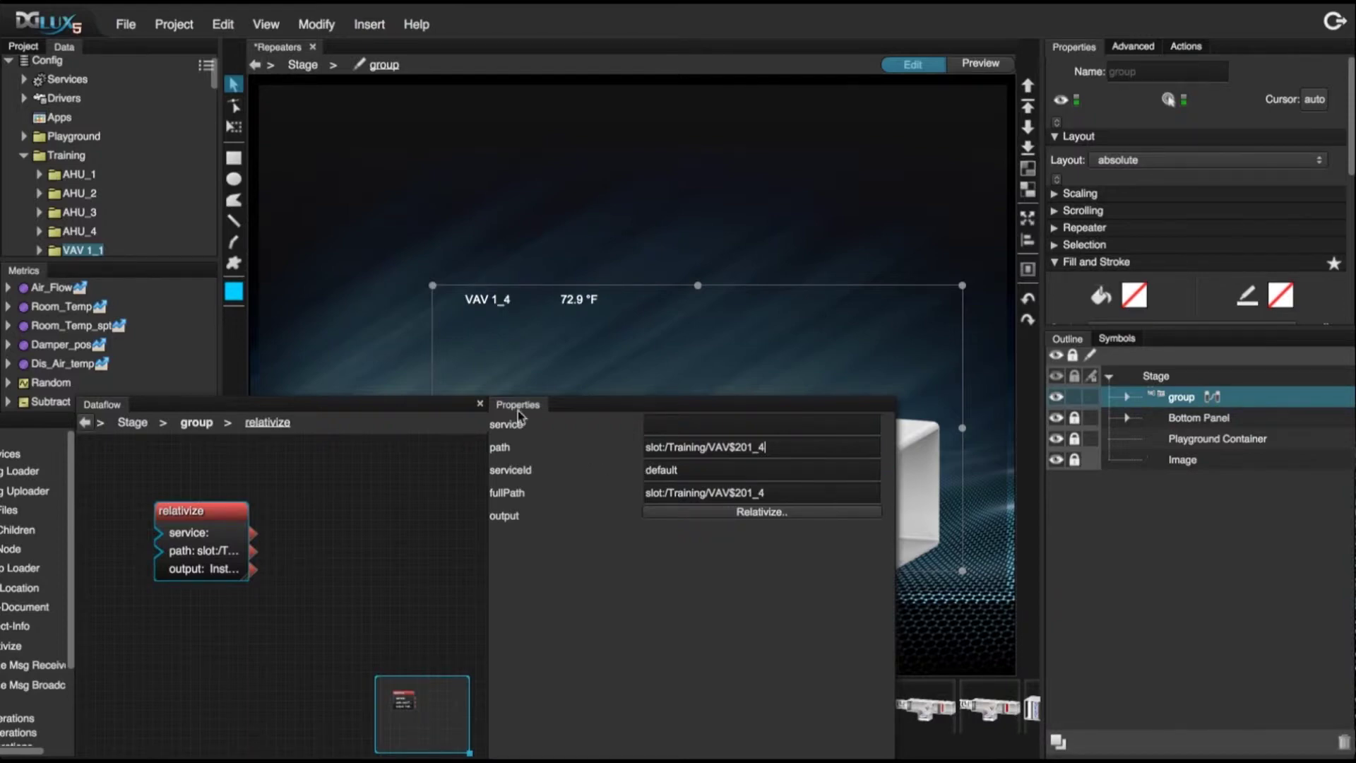
click(481, 405)
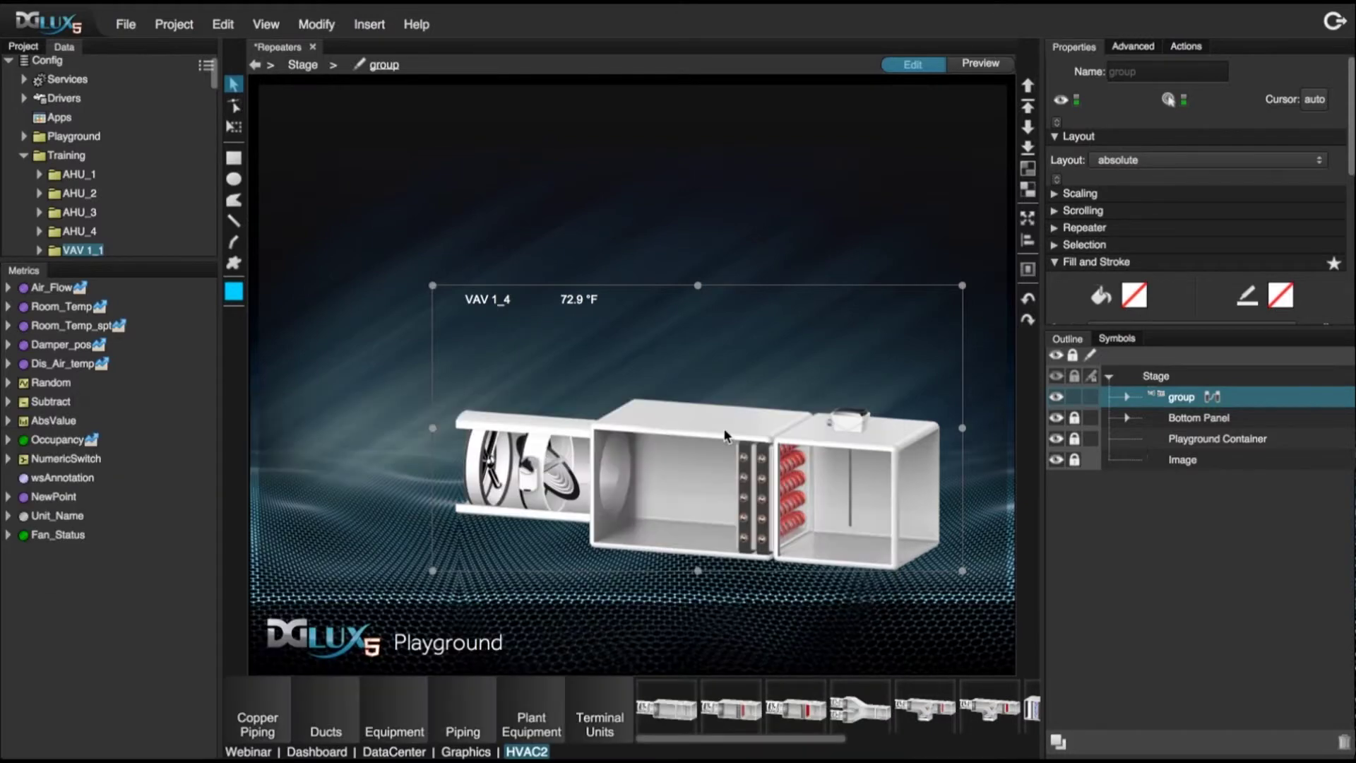
- Convert the group to a symbol named 'VAV Popup' and confirm it appears in the Symbols list
right_click(658, 410)
click(787, 692)
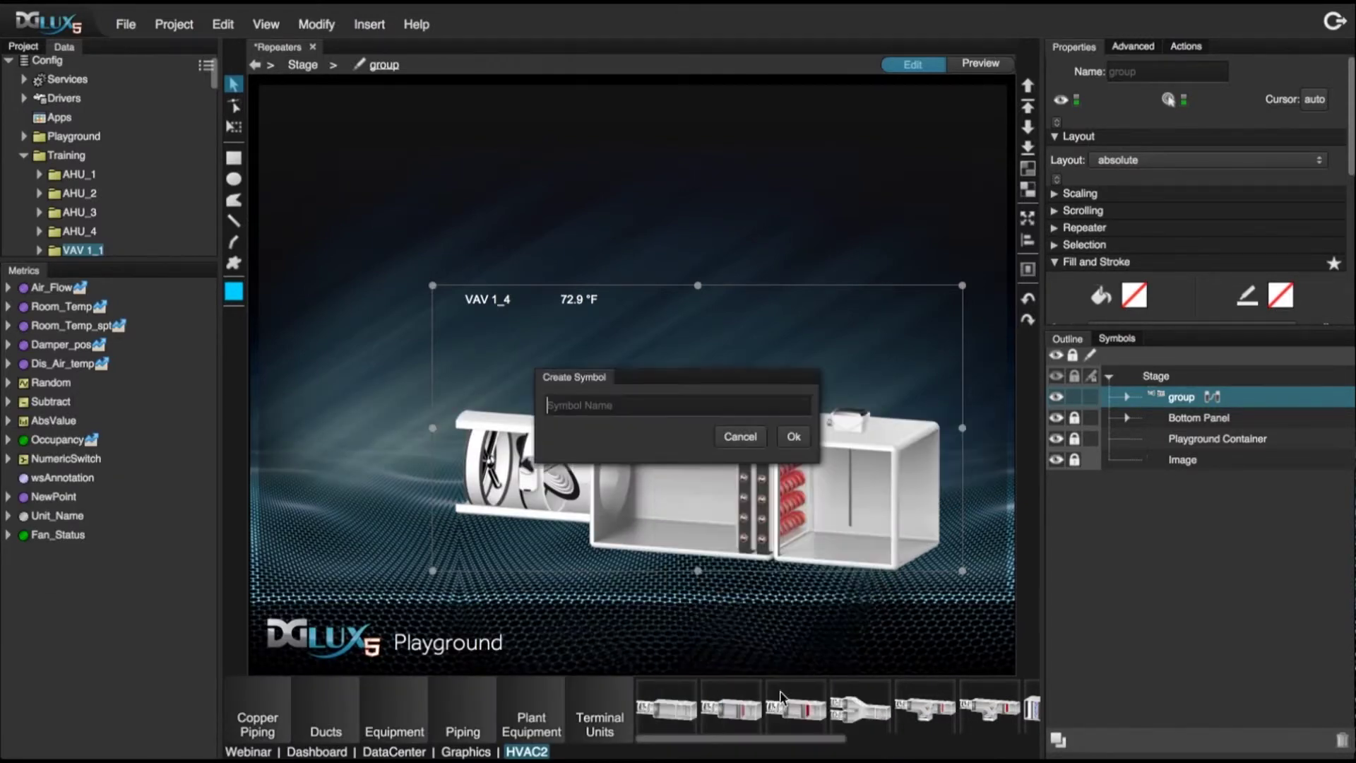
text(Vav)
key(BackSpace)
key(BackSpace)
text(AV)
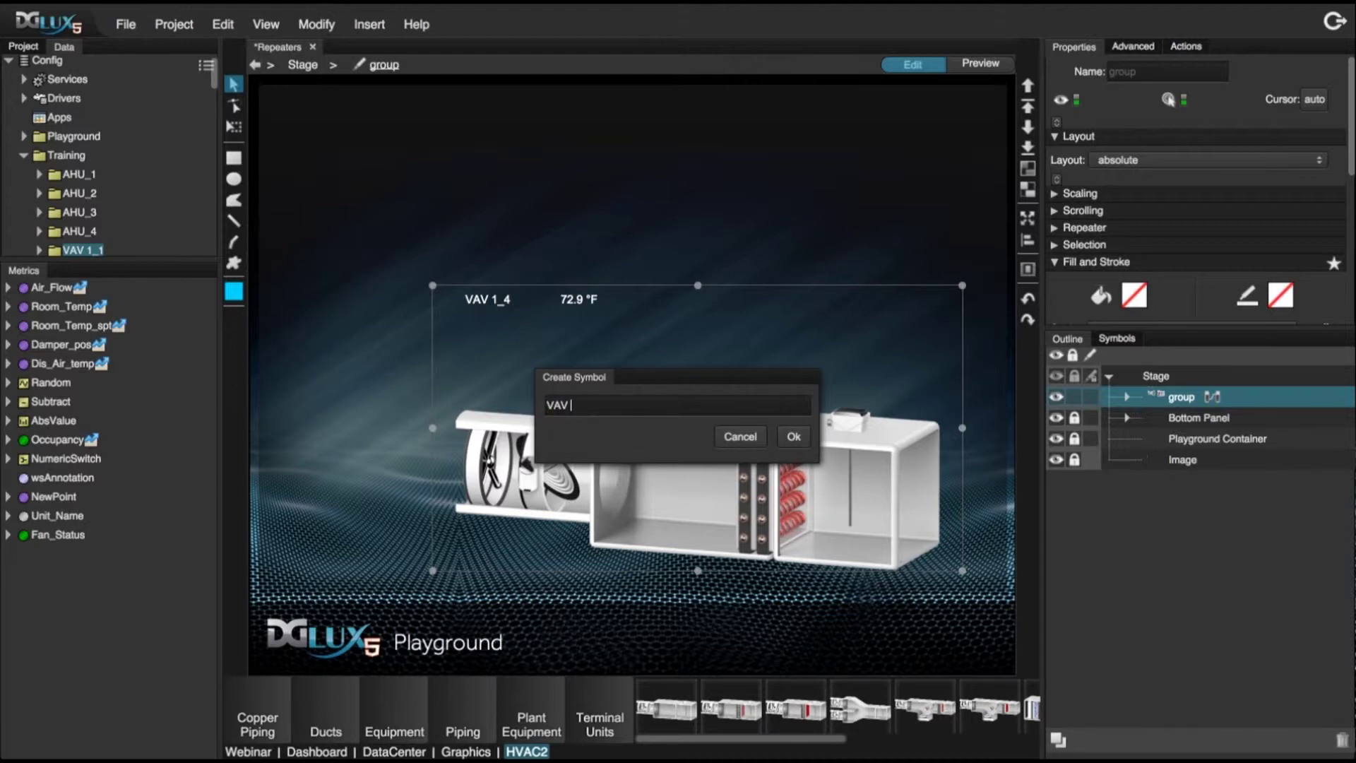
text( Popup)
key(Return)
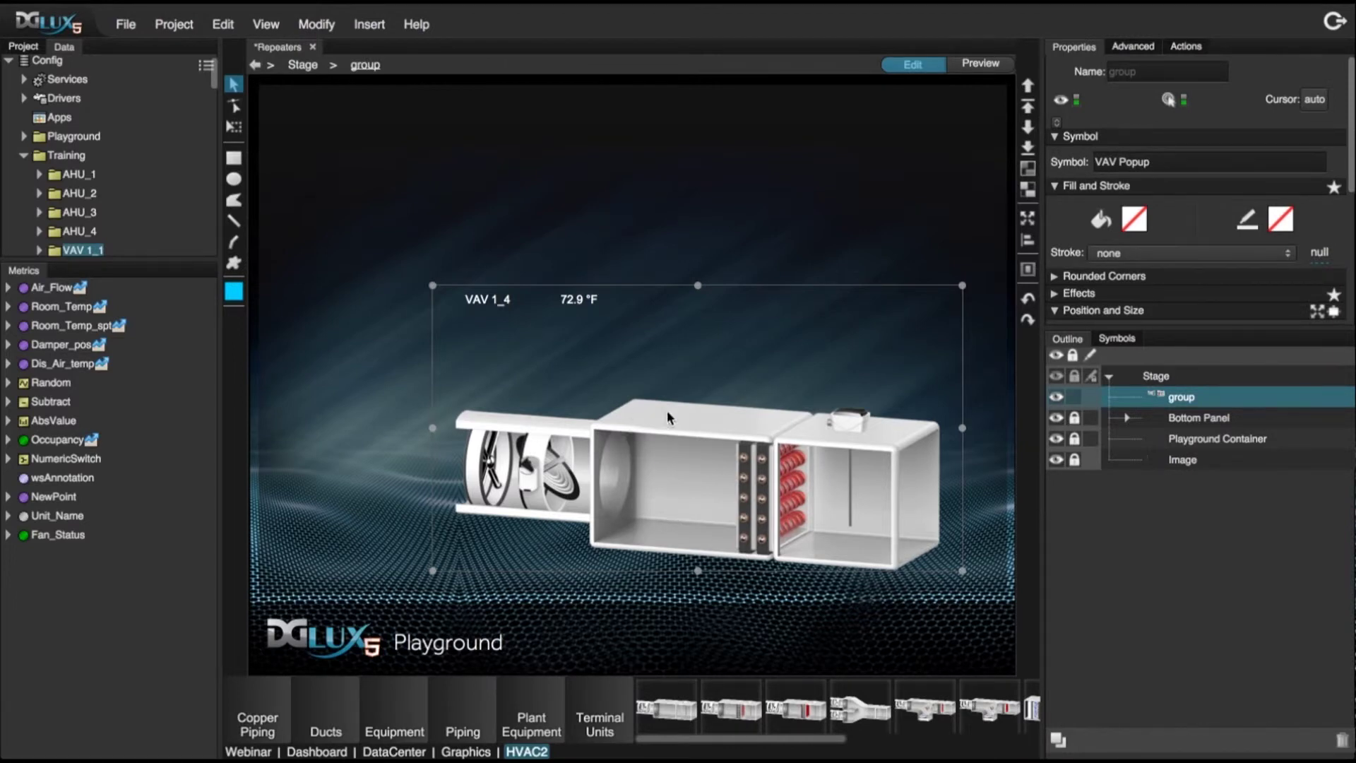
click(1116, 341)
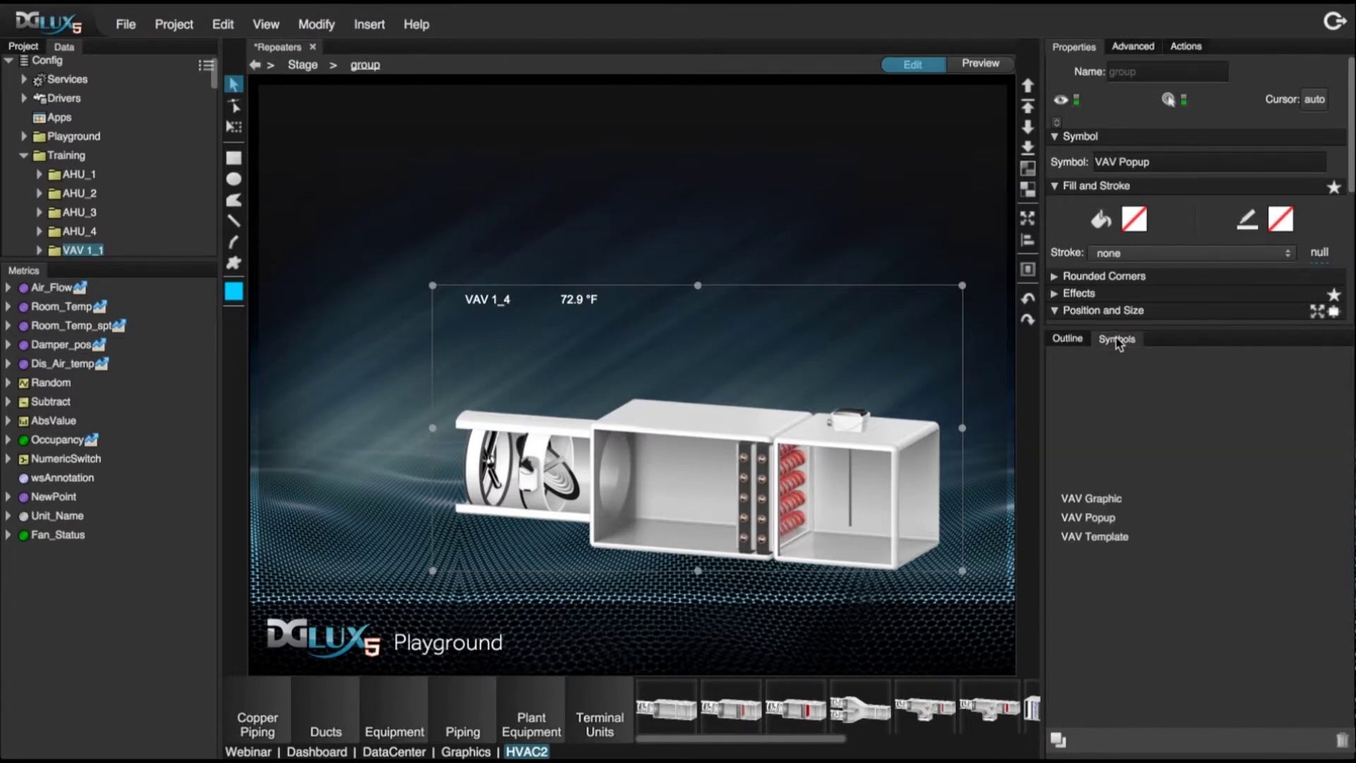
click(1068, 340)
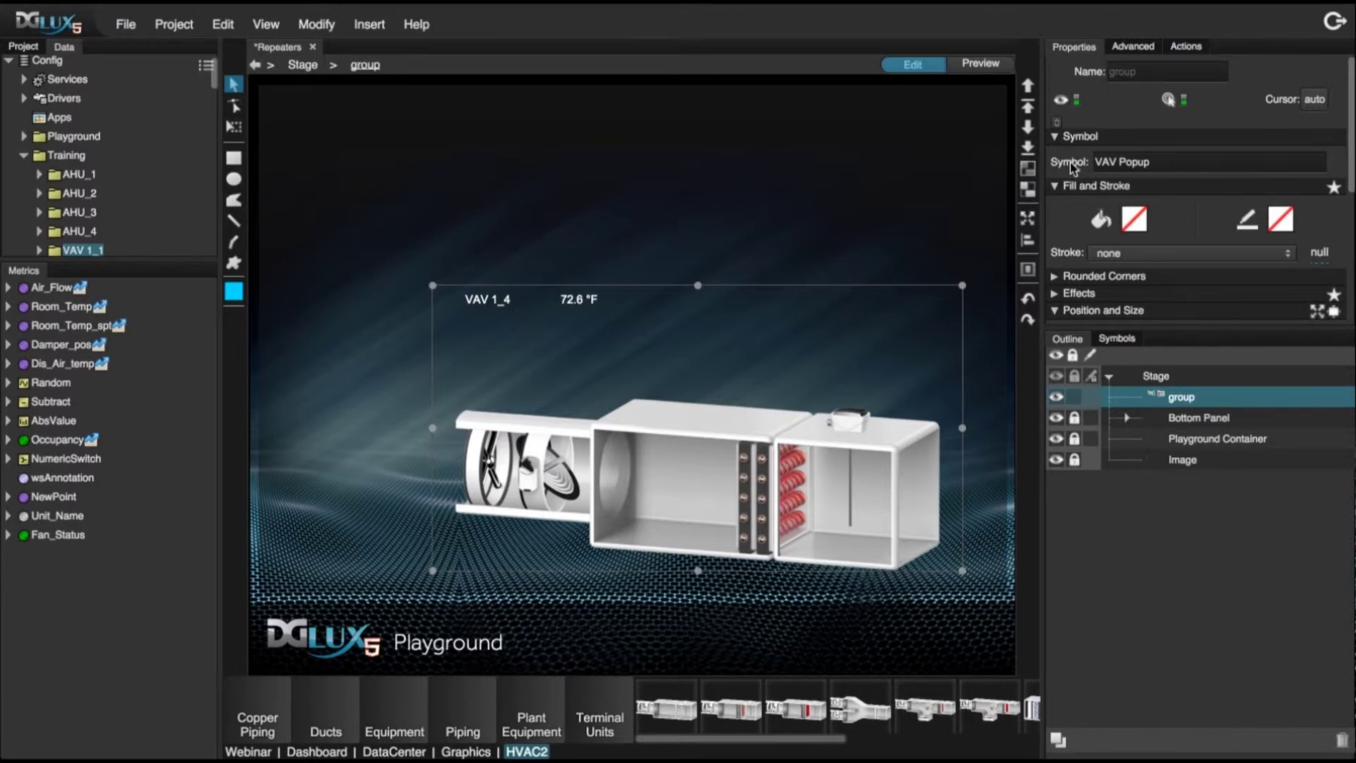
- Open the VAV Popup symbol for editing and bring up its Edit Properties parameter editor
right_click(593, 349)
click(696, 656)
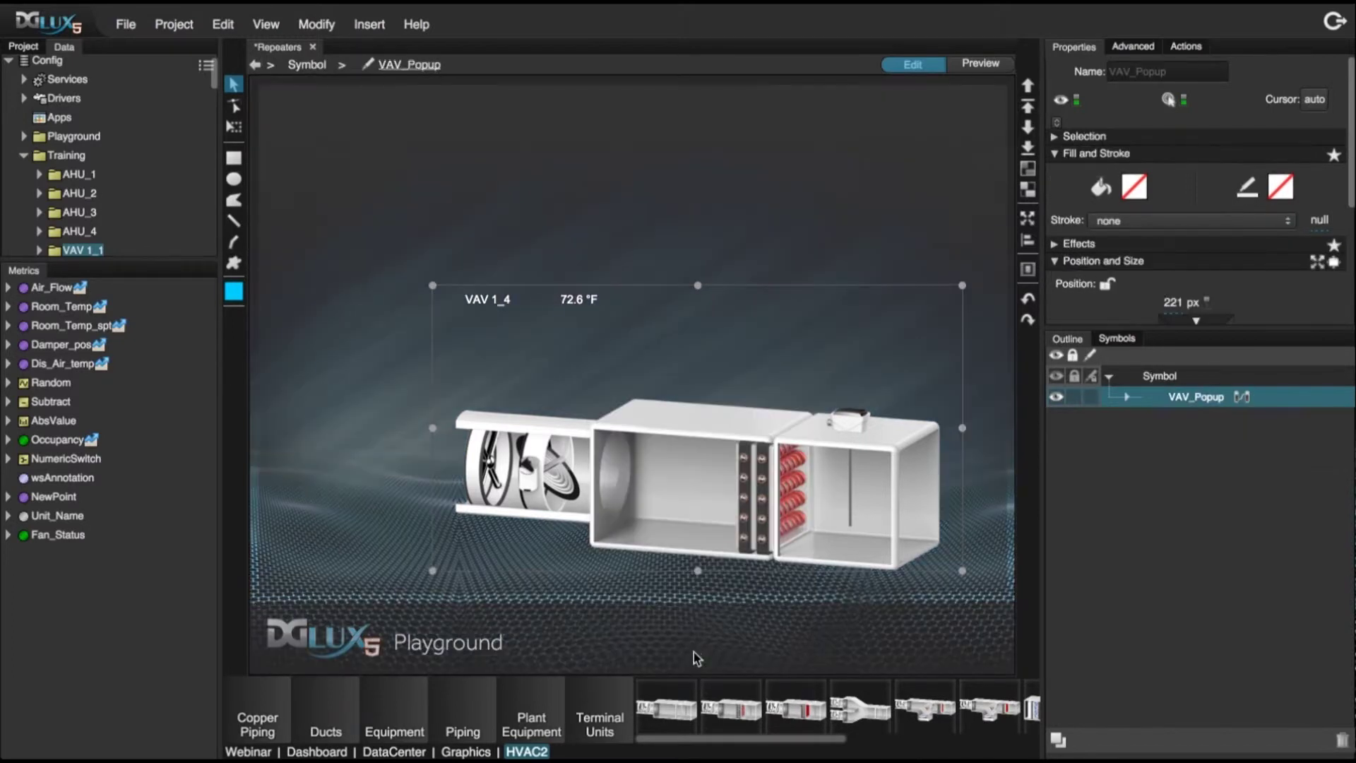
click(318, 27)
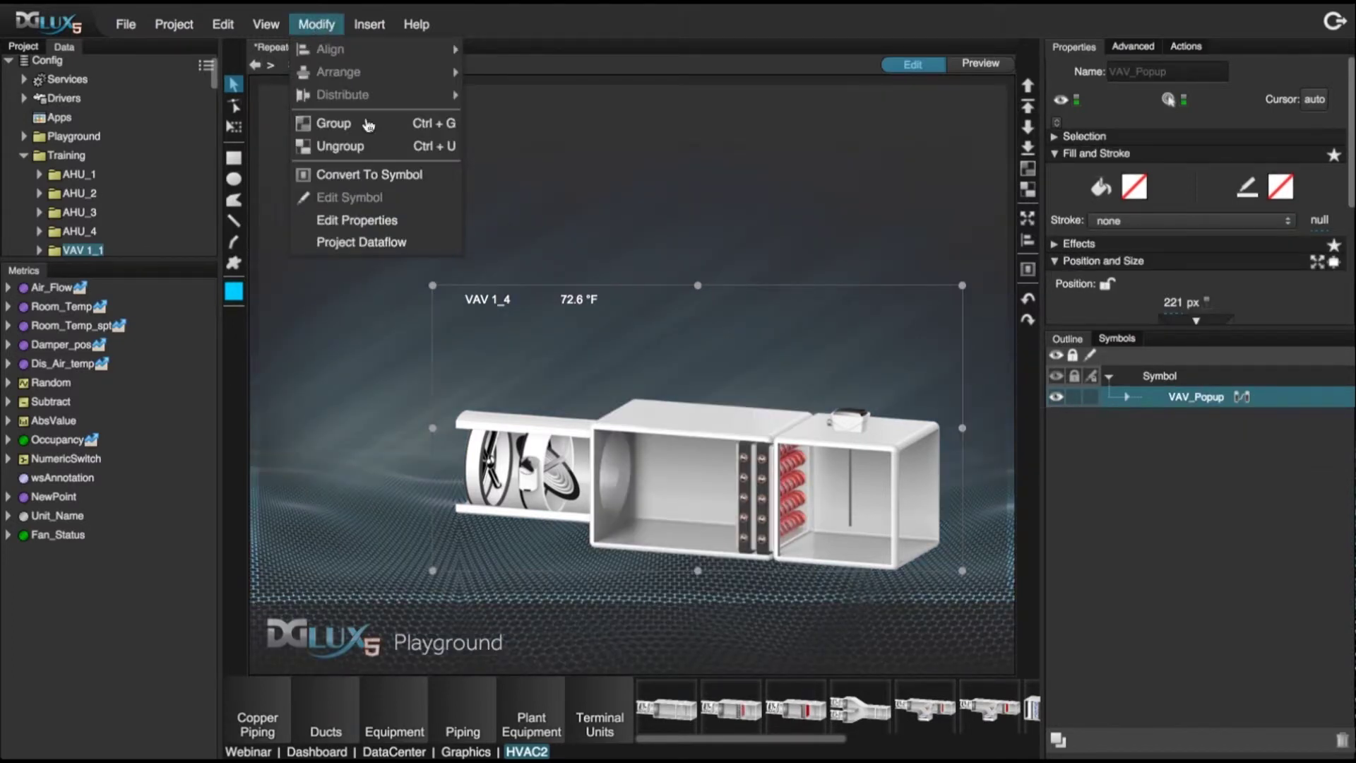
click(372, 228)
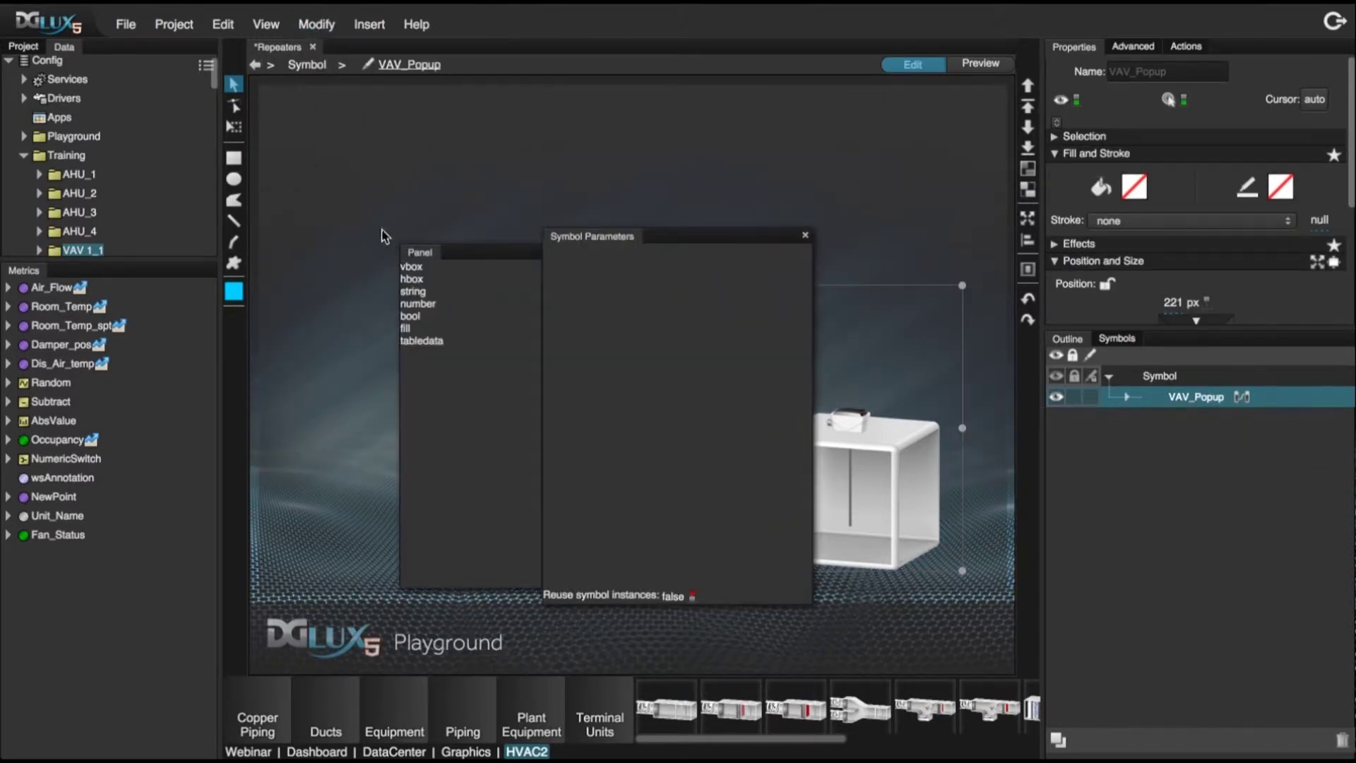
- Add a string parameter named 'RelativePath', close the editor, and exit symbol editing
drag(415, 291, 565, 282)
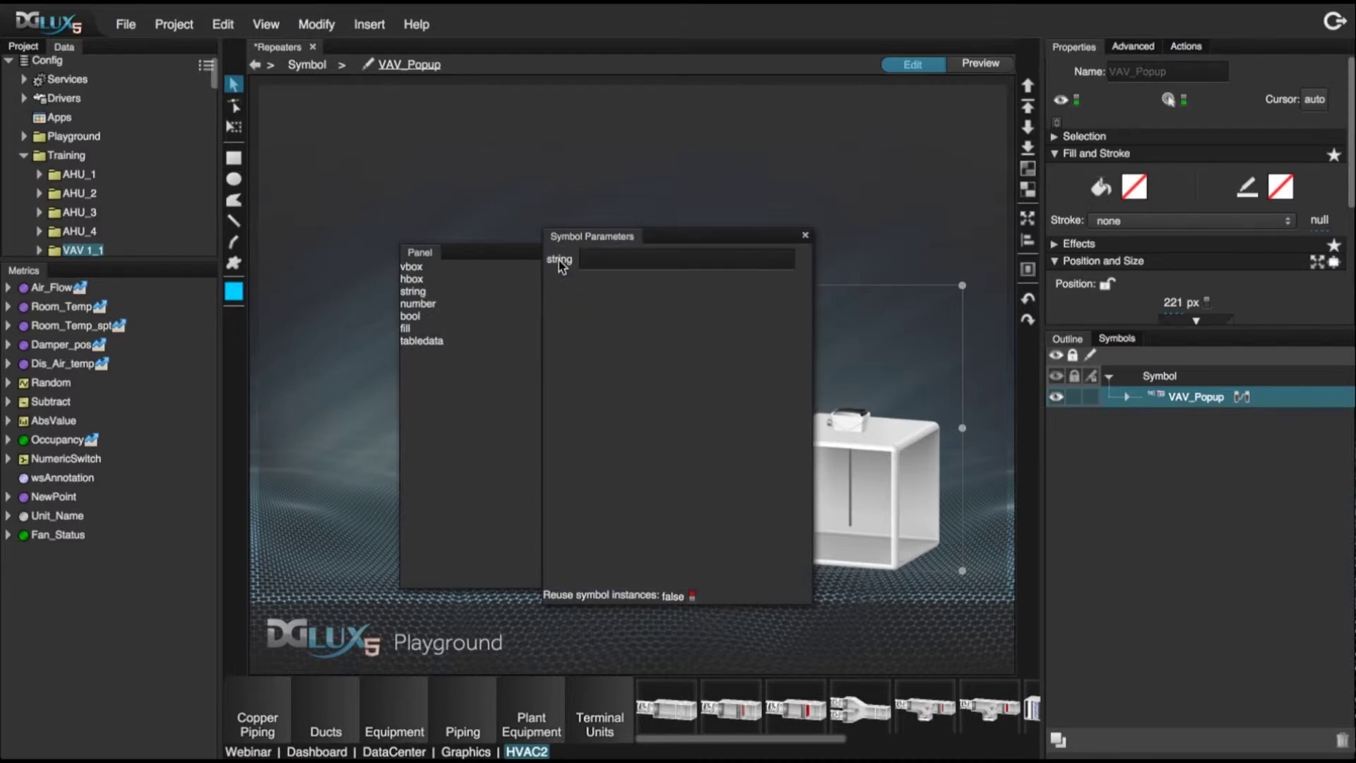
click(560, 260)
text(elativePa)
key(BackSpace)
key(BackSpace)
text(Path)
key(Return)
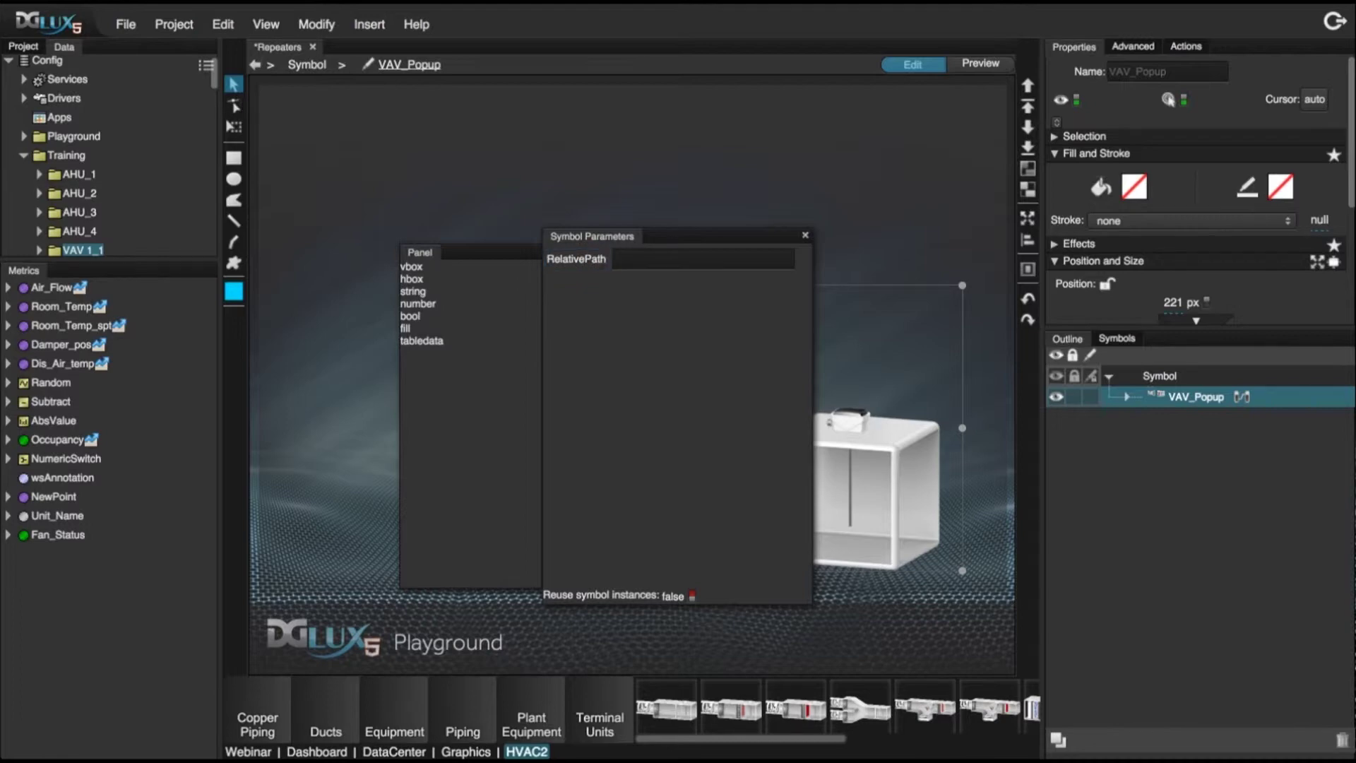
drag(592, 236, 497, 219)
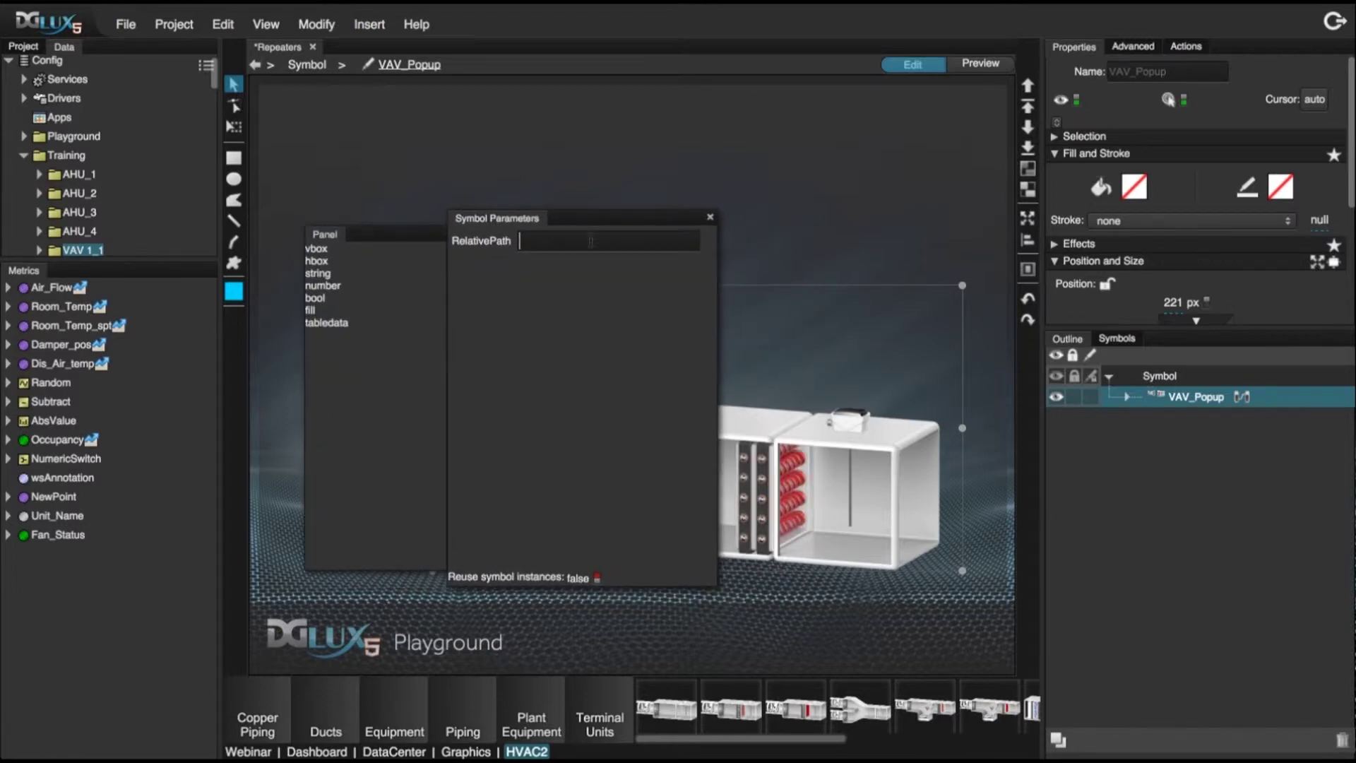
click(710, 217)
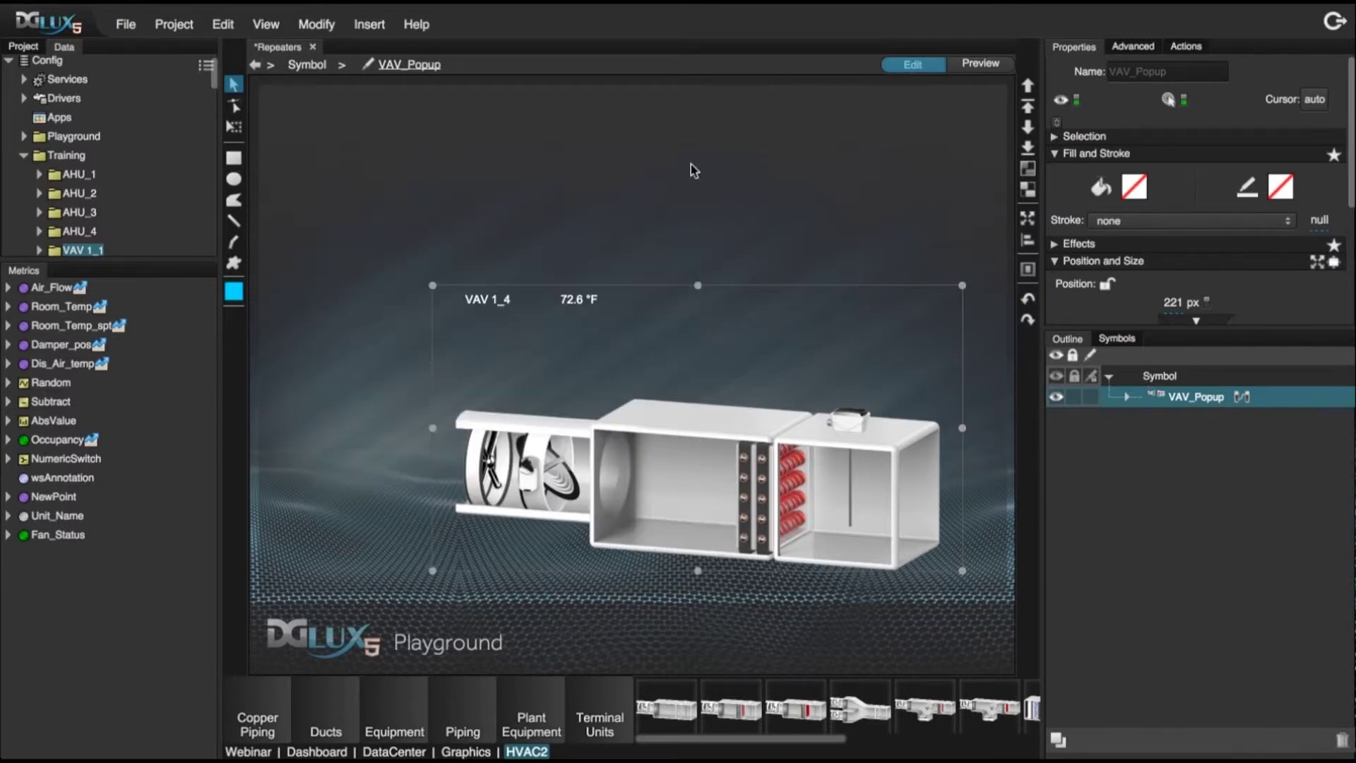
double_click(699, 185)
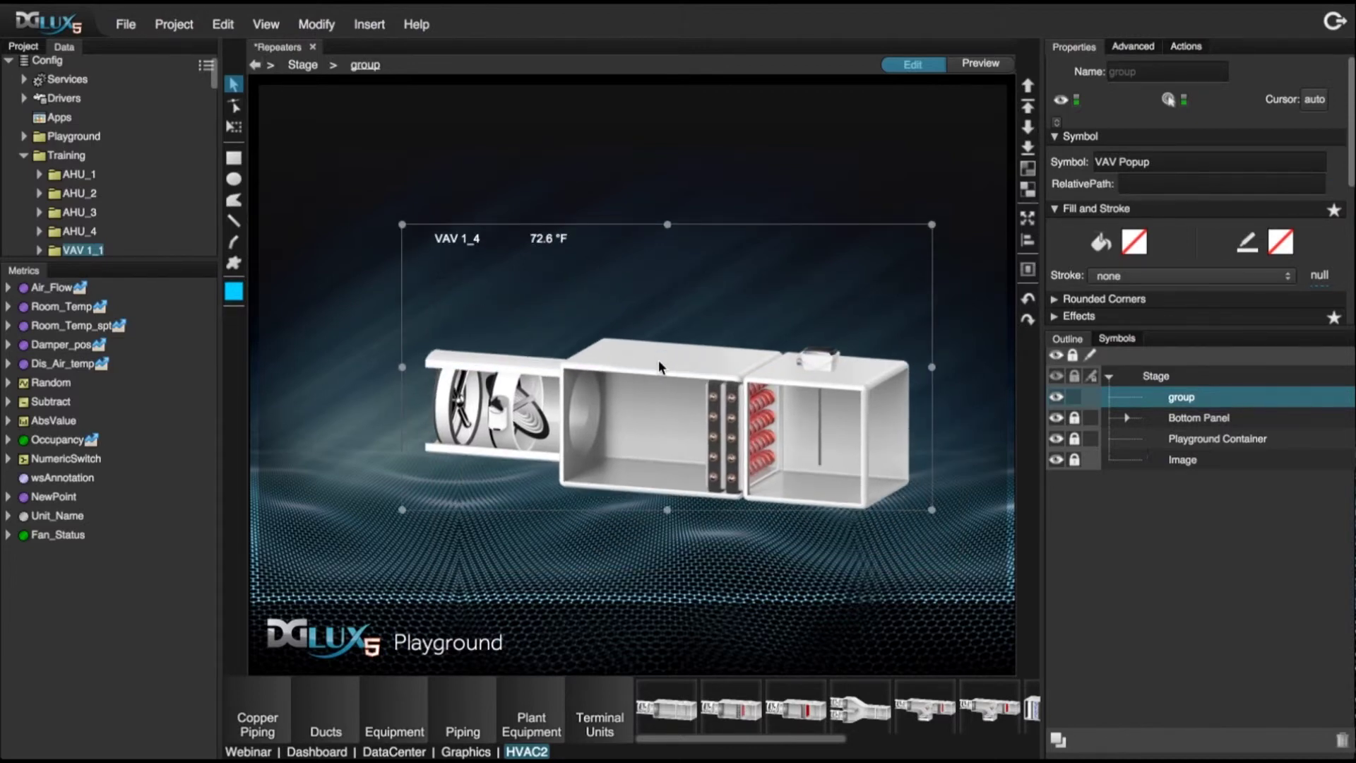
- Reopen VAV Popup with its RelativePath parameter editor, then open VAV_Popup's Dataflow from the Outline
right_click(716, 400)
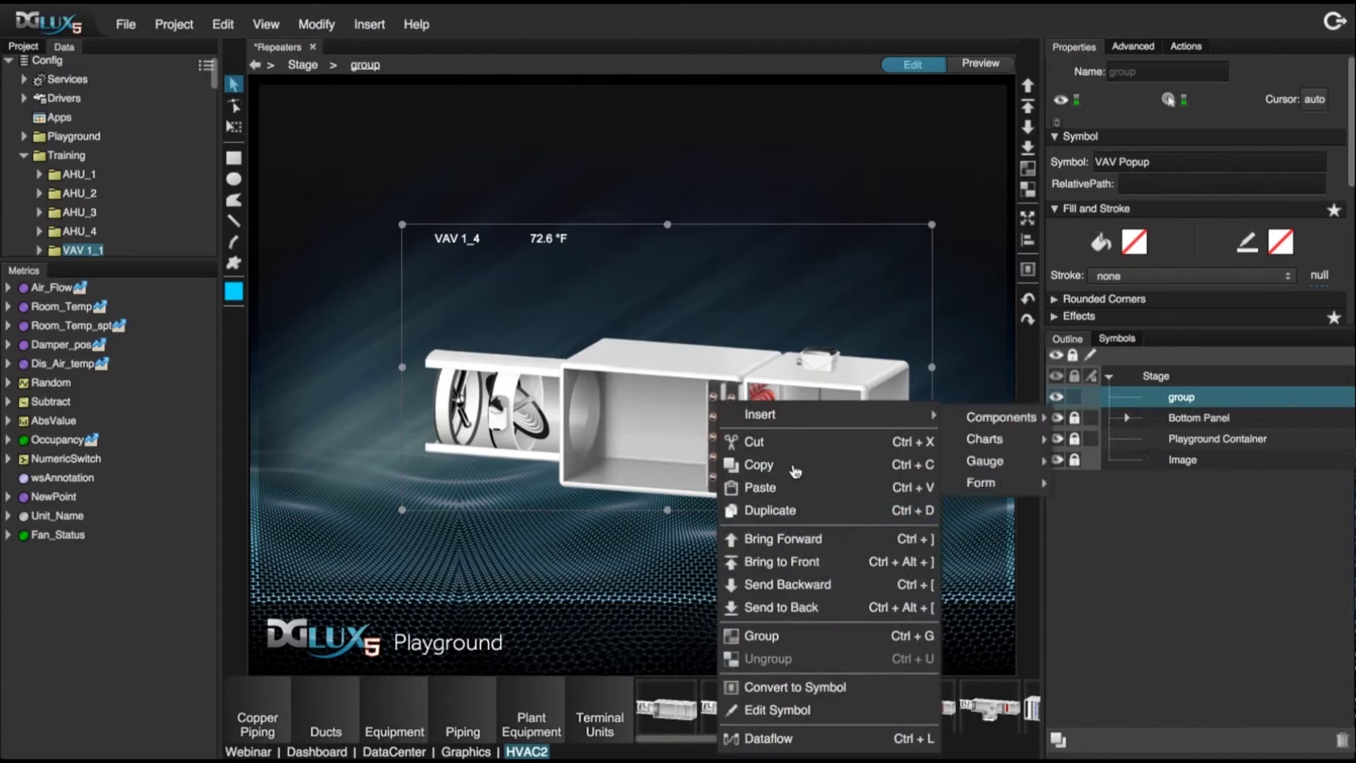
click(816, 711)
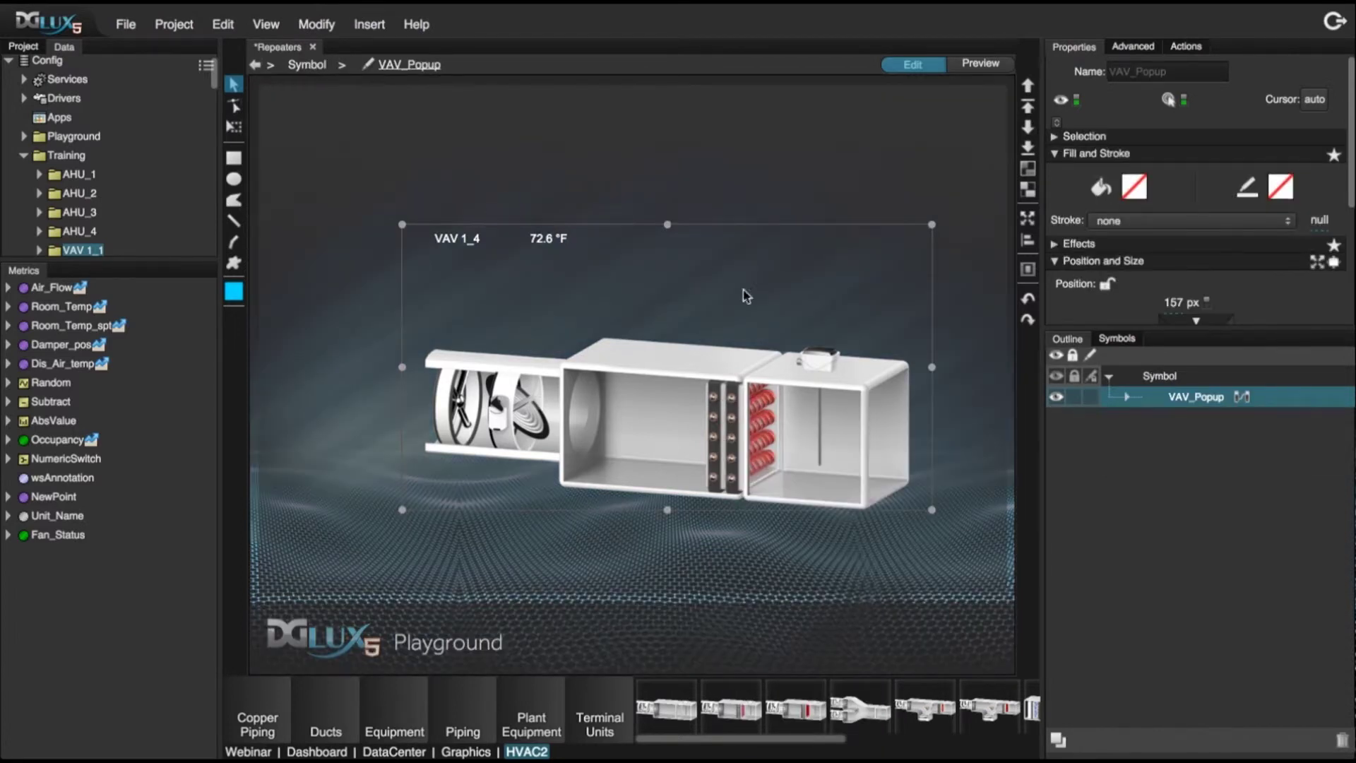
click(317, 24)
click(374, 220)
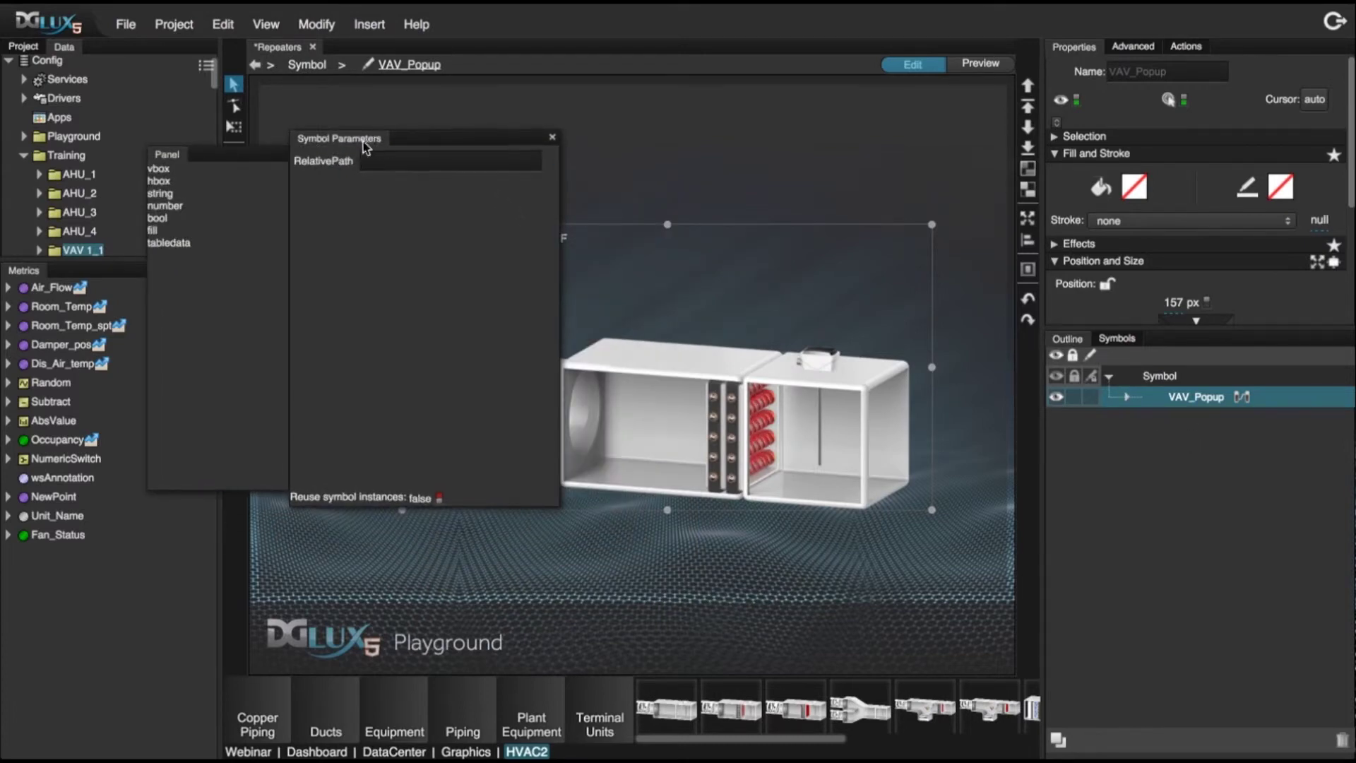
drag(371, 141, 345, 133)
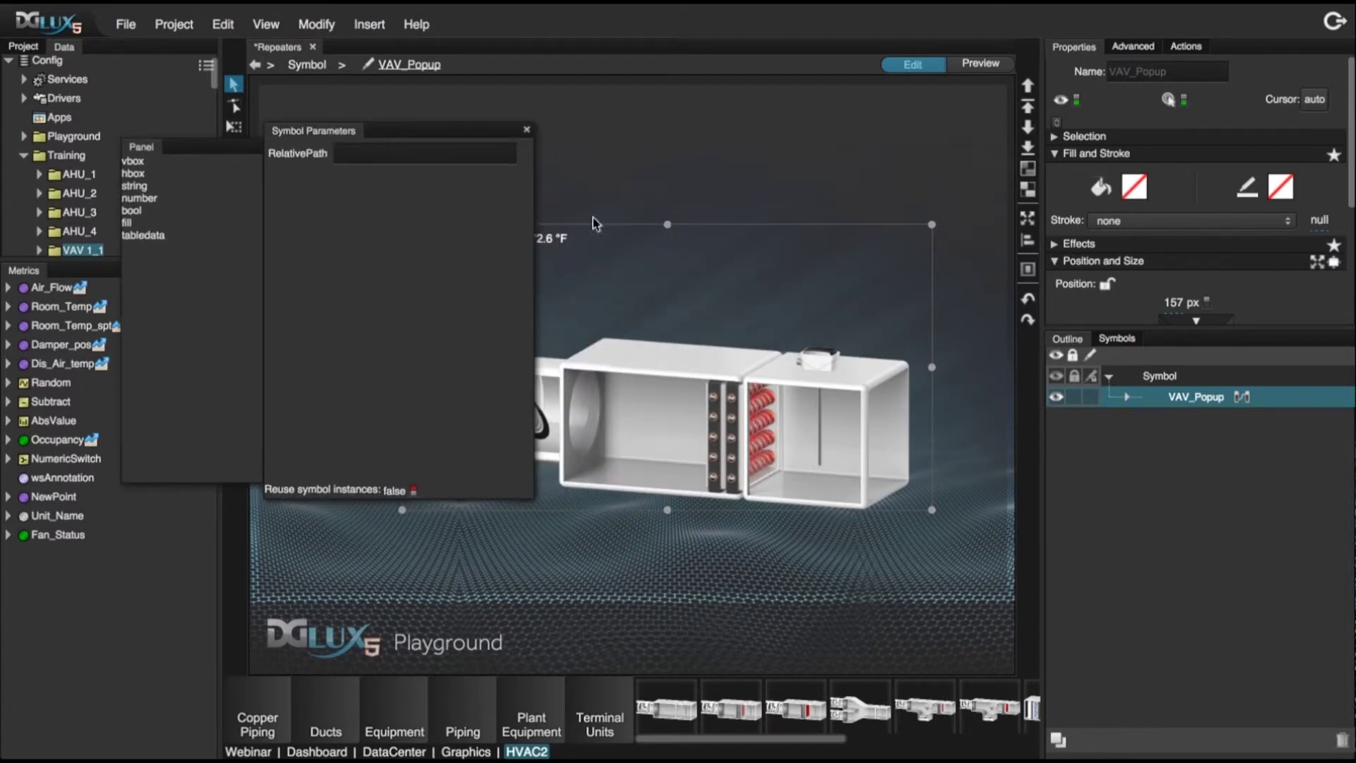
right_click(1217, 408)
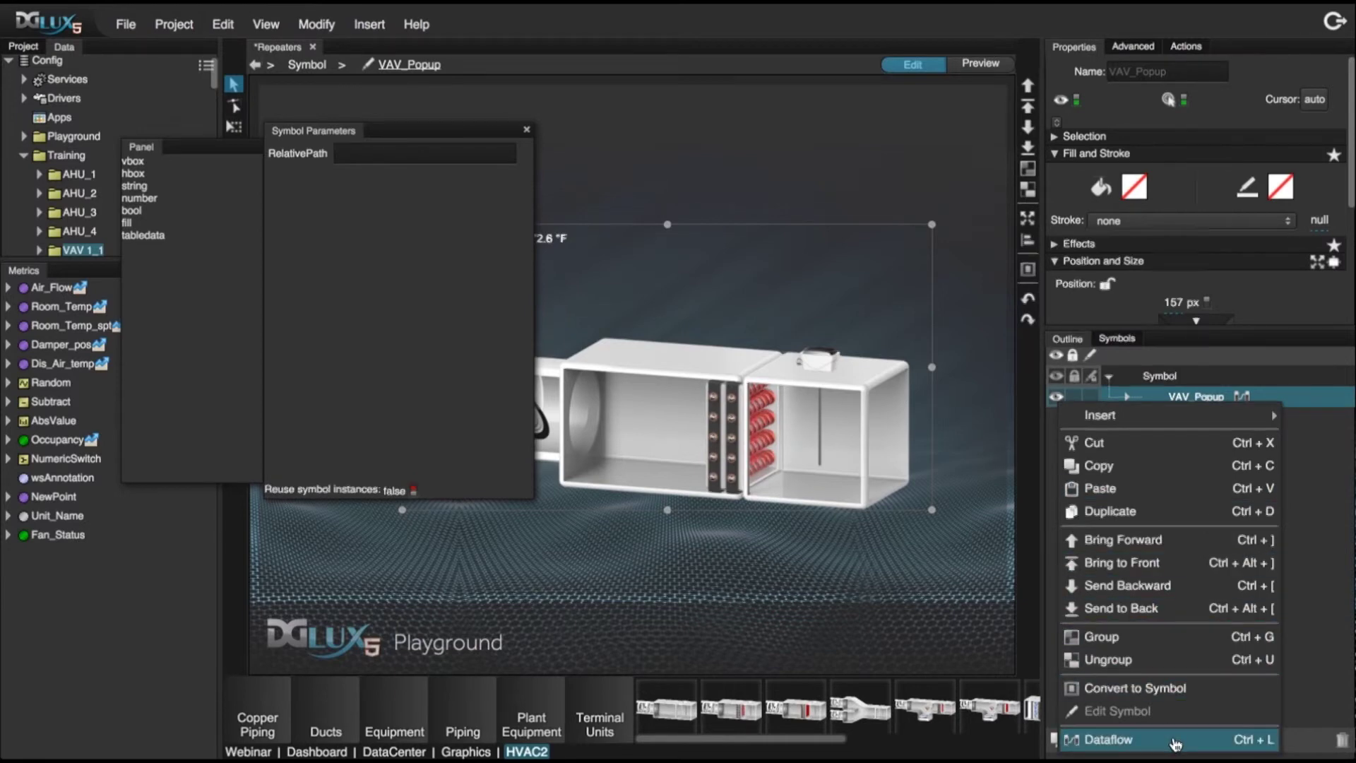
click(1179, 739)
- Wire the RelativePath parameter into the relativize block's path input, then close both editors
drag(376, 242, 309, 322)
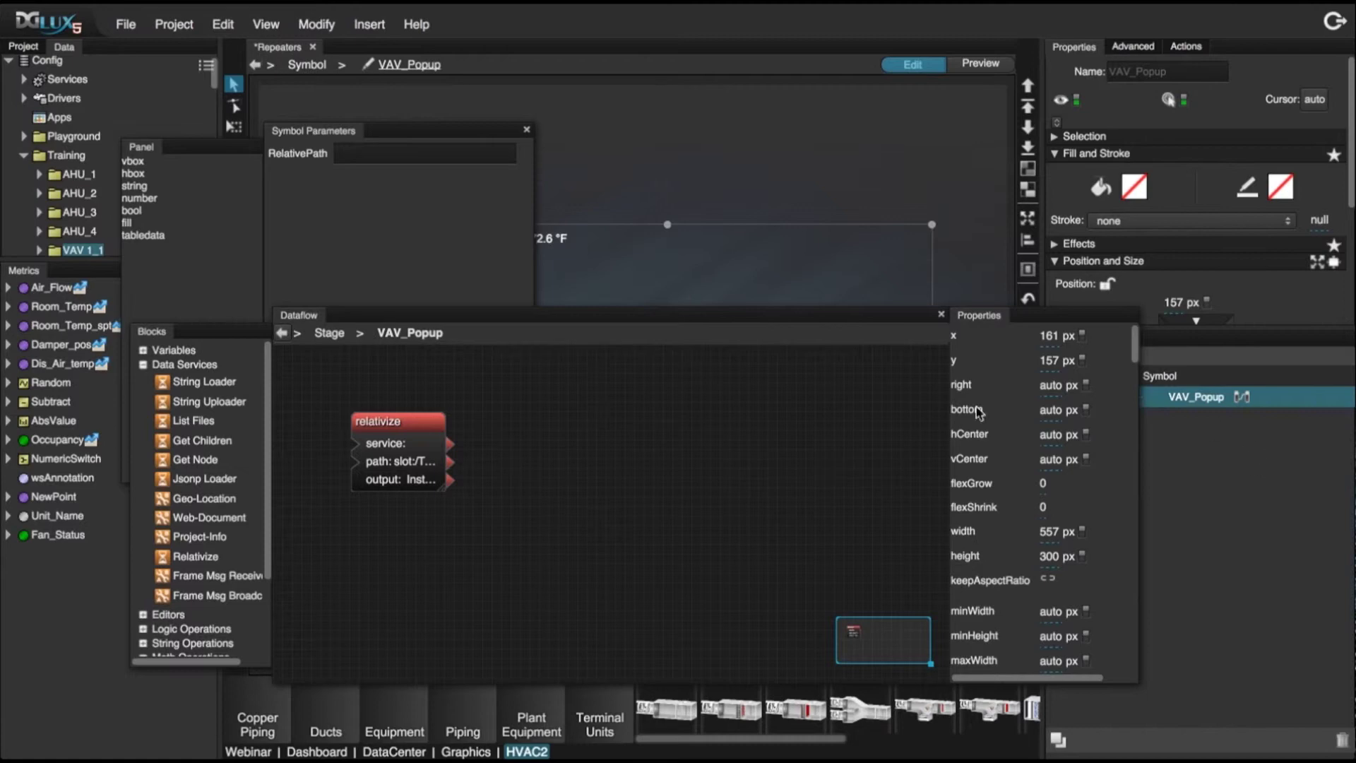
click(405, 424)
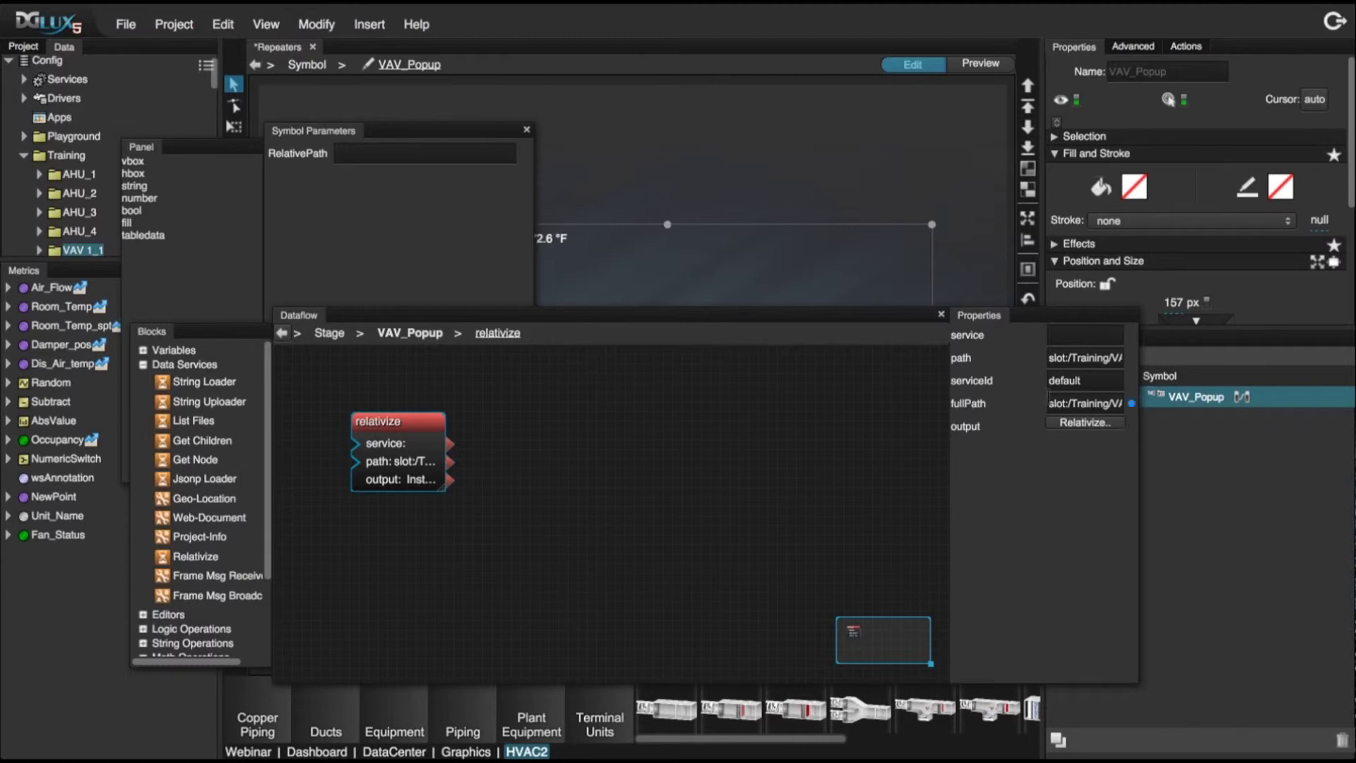
mouse_move(523, 159)
drag(523, 160, 1084, 361)
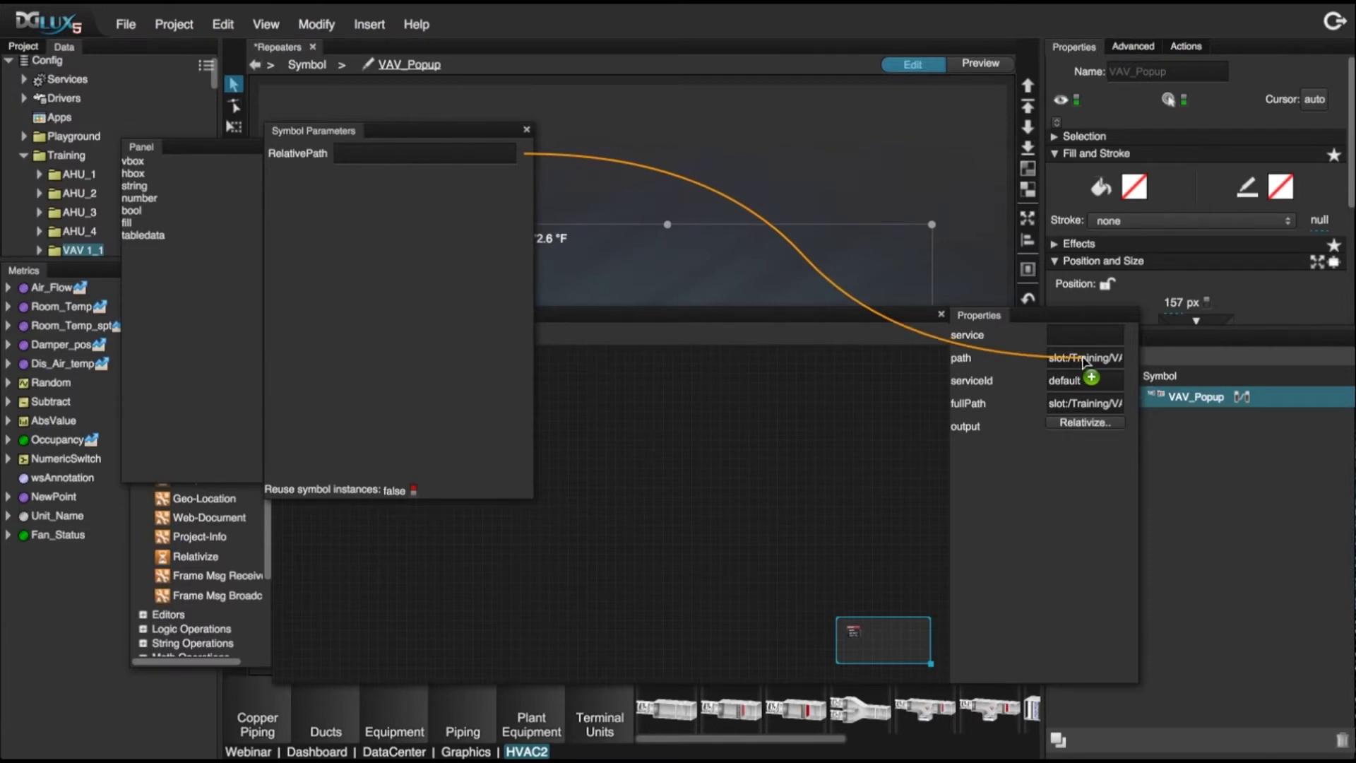
drag(1084, 361, 1070, 362)
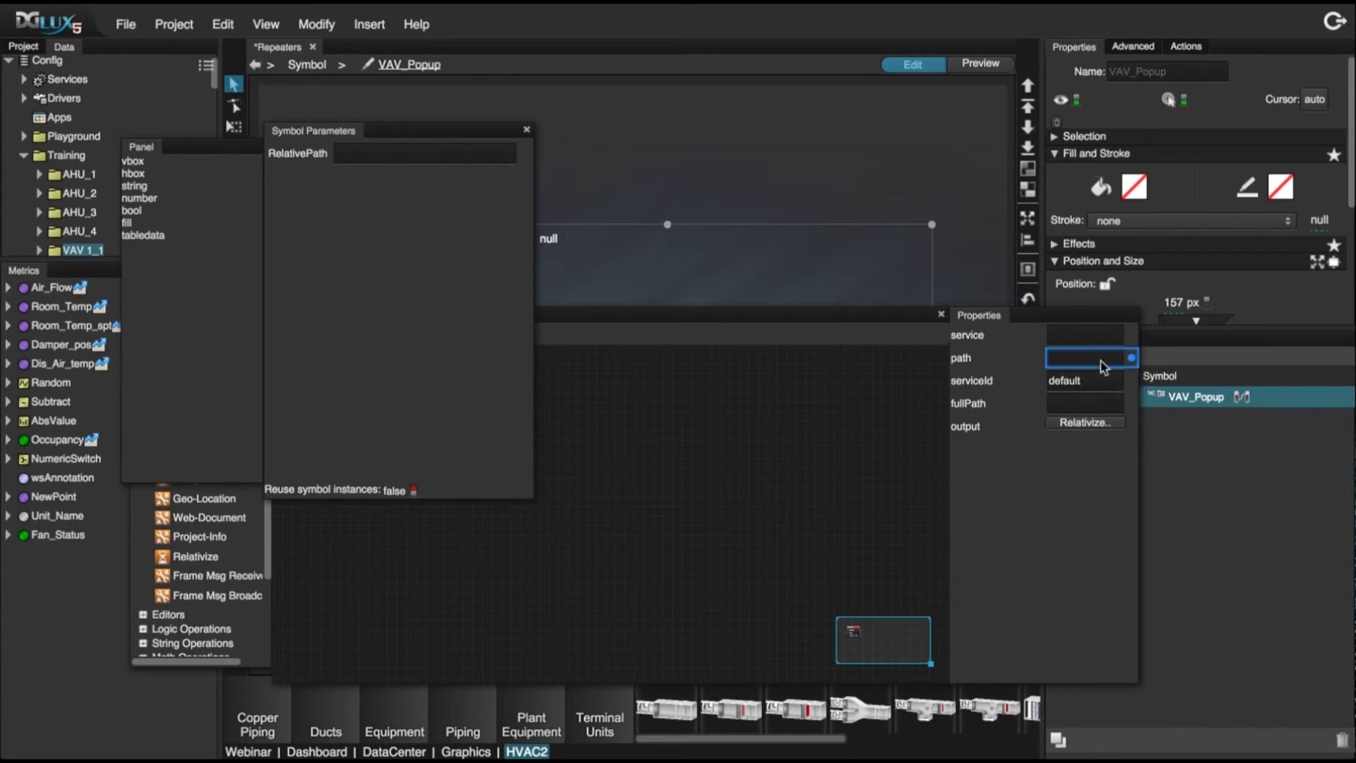
click(527, 130)
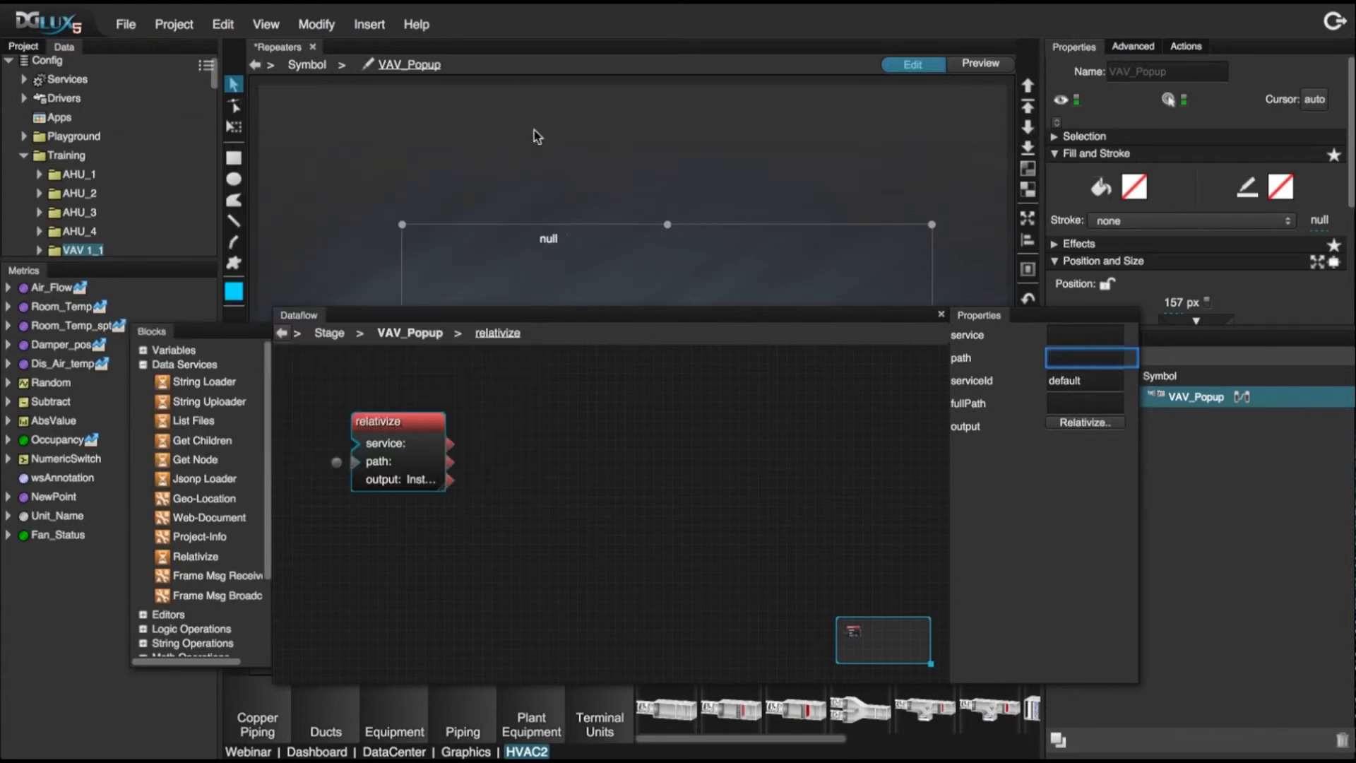
click(942, 315)
- Bind the VAV Popup's RelativePath to the VAV 1_2 node, showing 74.2 °F
double_click(812, 180)
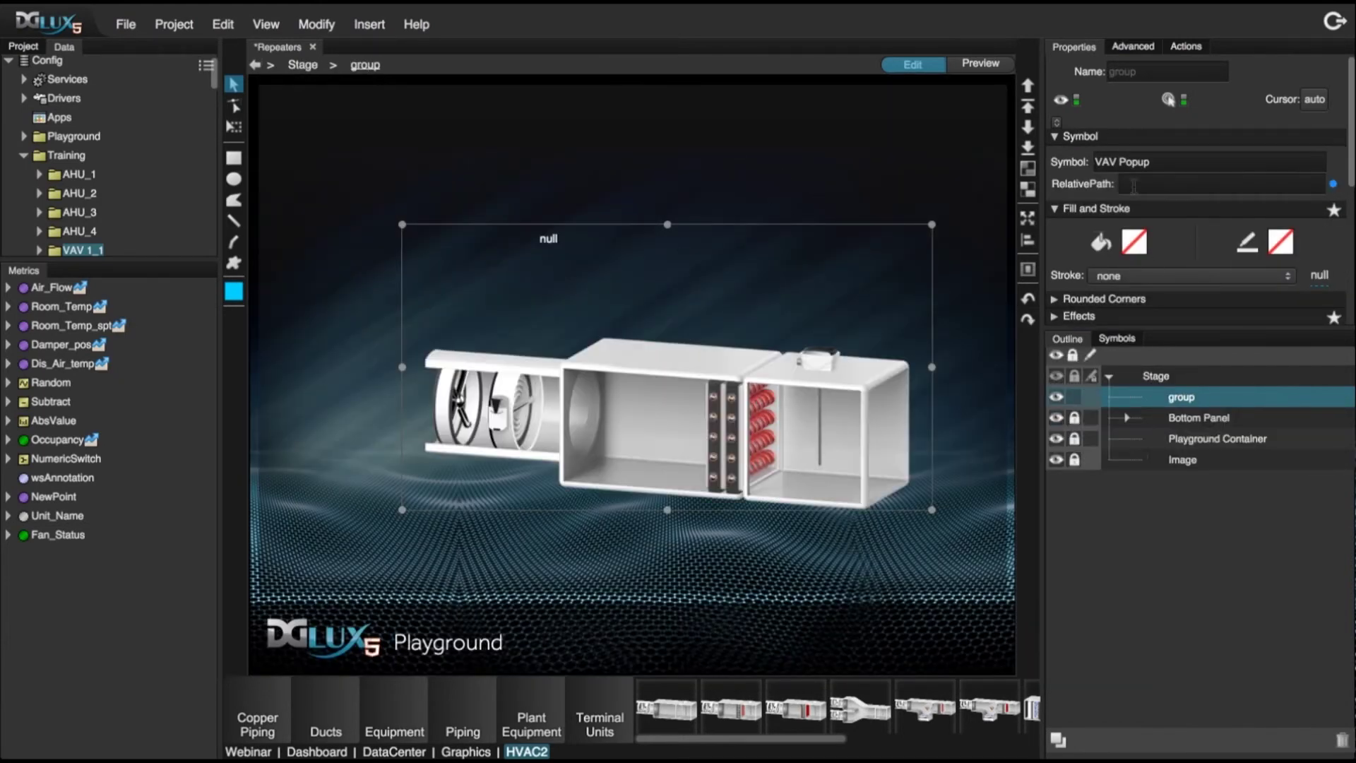
scroll(161, 182, down, 1)
scroll(161, 183, down, 2)
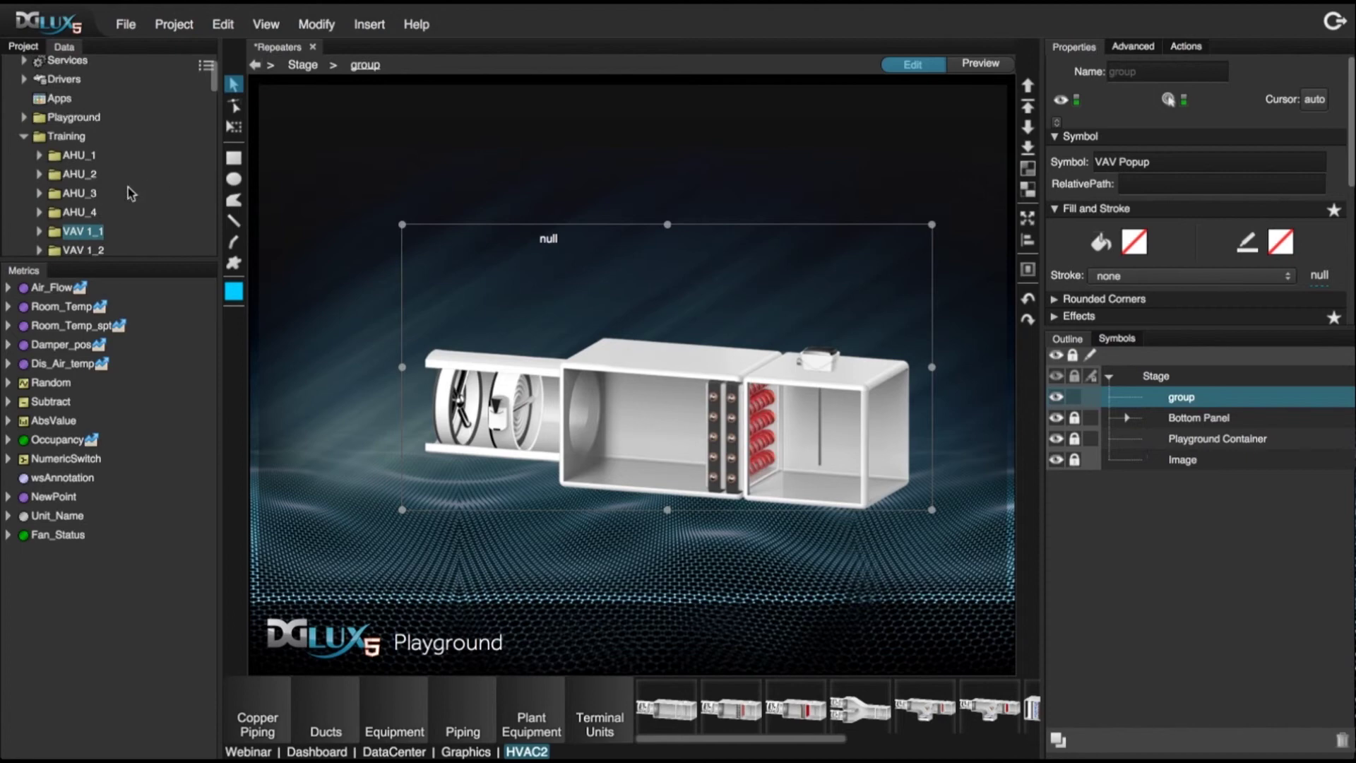
drag(821, 235, 1259, 188)
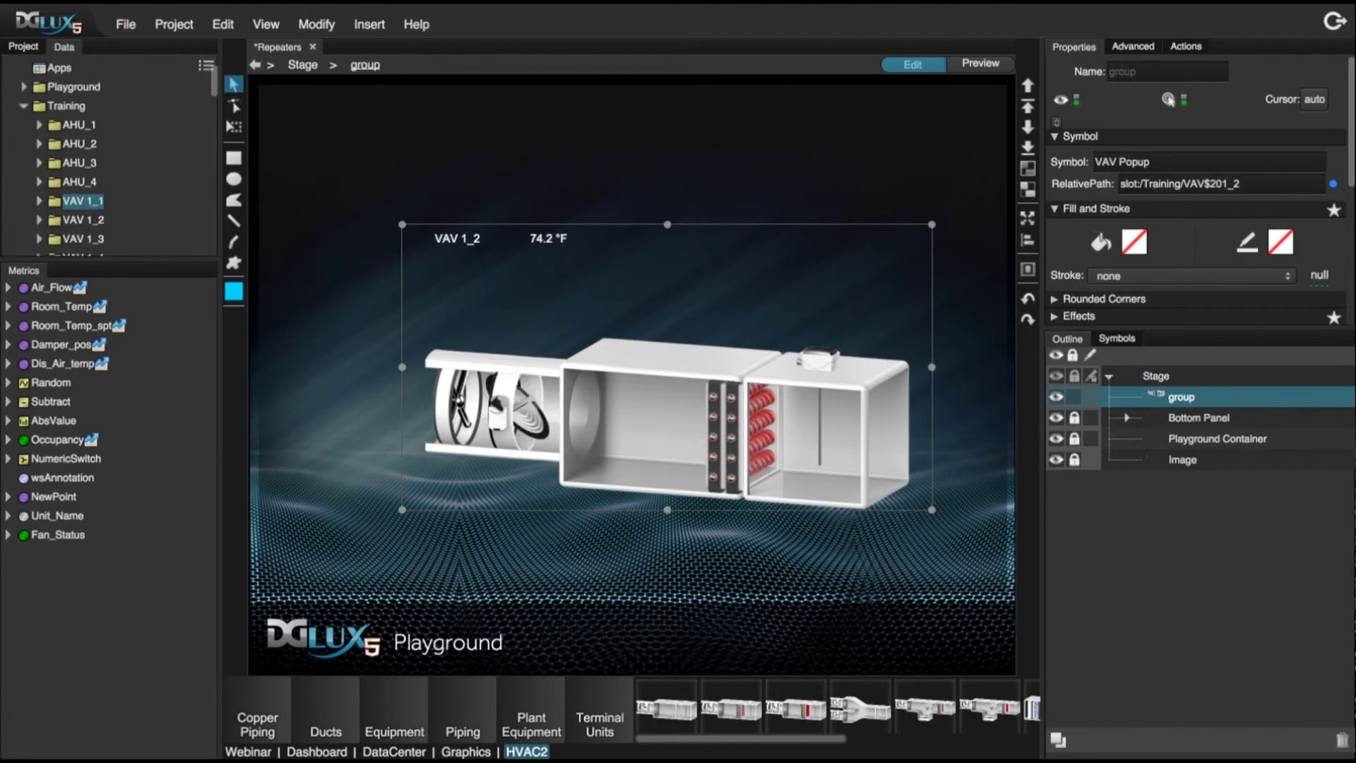